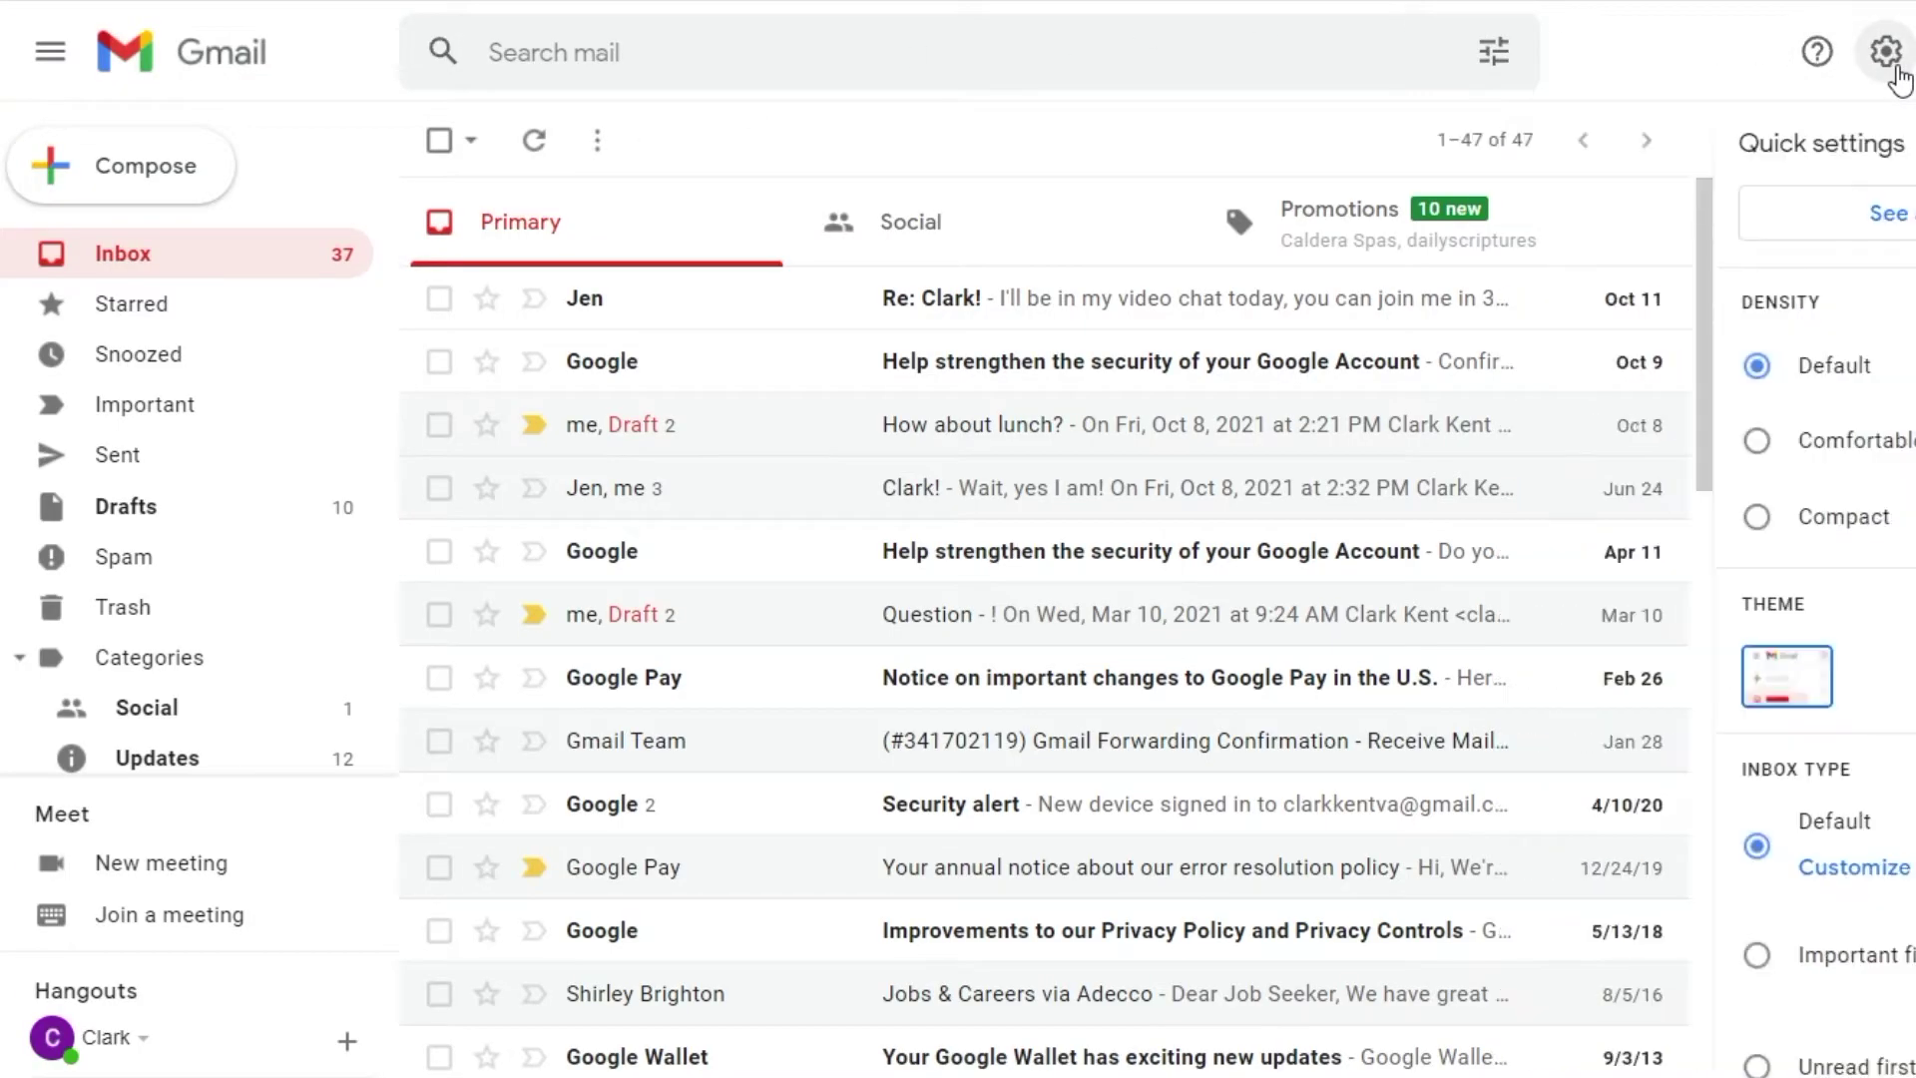
Look through the Filters, Themes and Offline settings tabs, then enter the promotions plus-address.
{"action": "left_click", "coordinate": [1881, 212]}
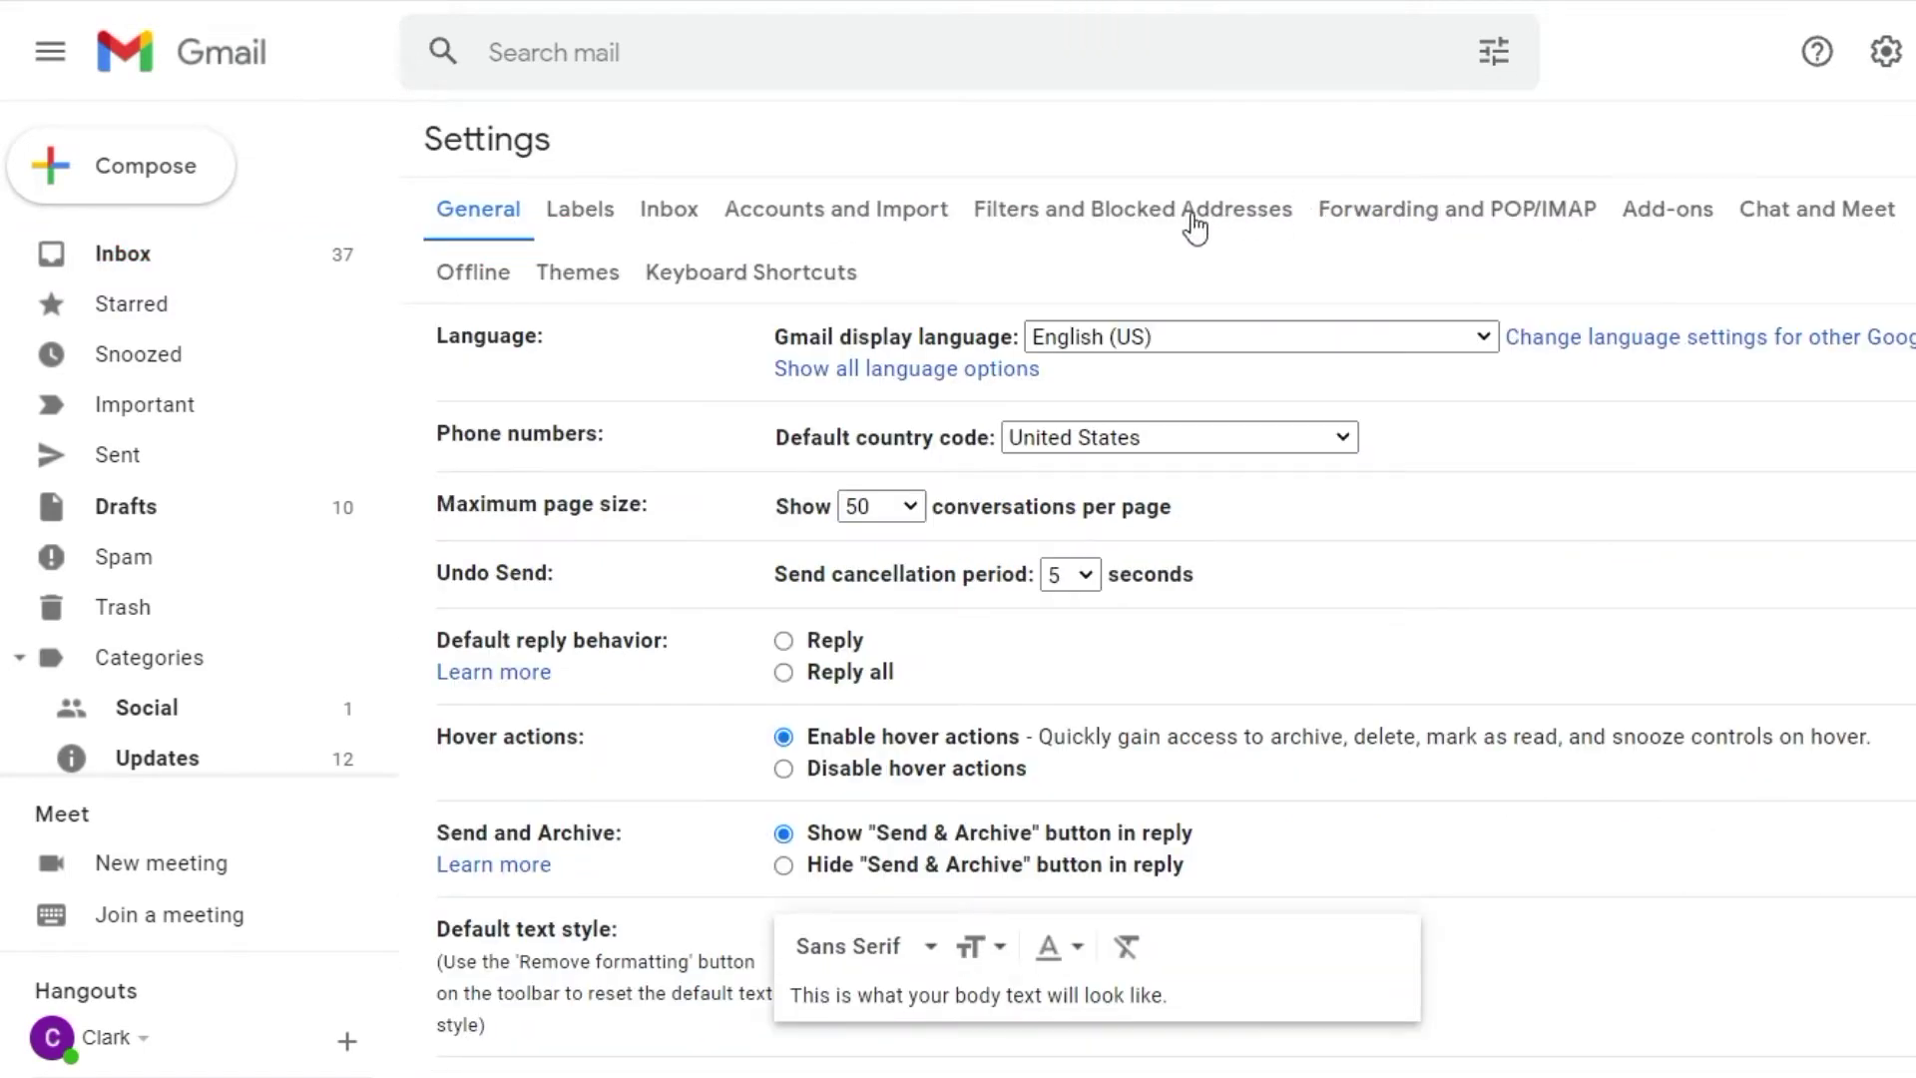
{"action": "left_click", "coordinate": [1170, 221]}
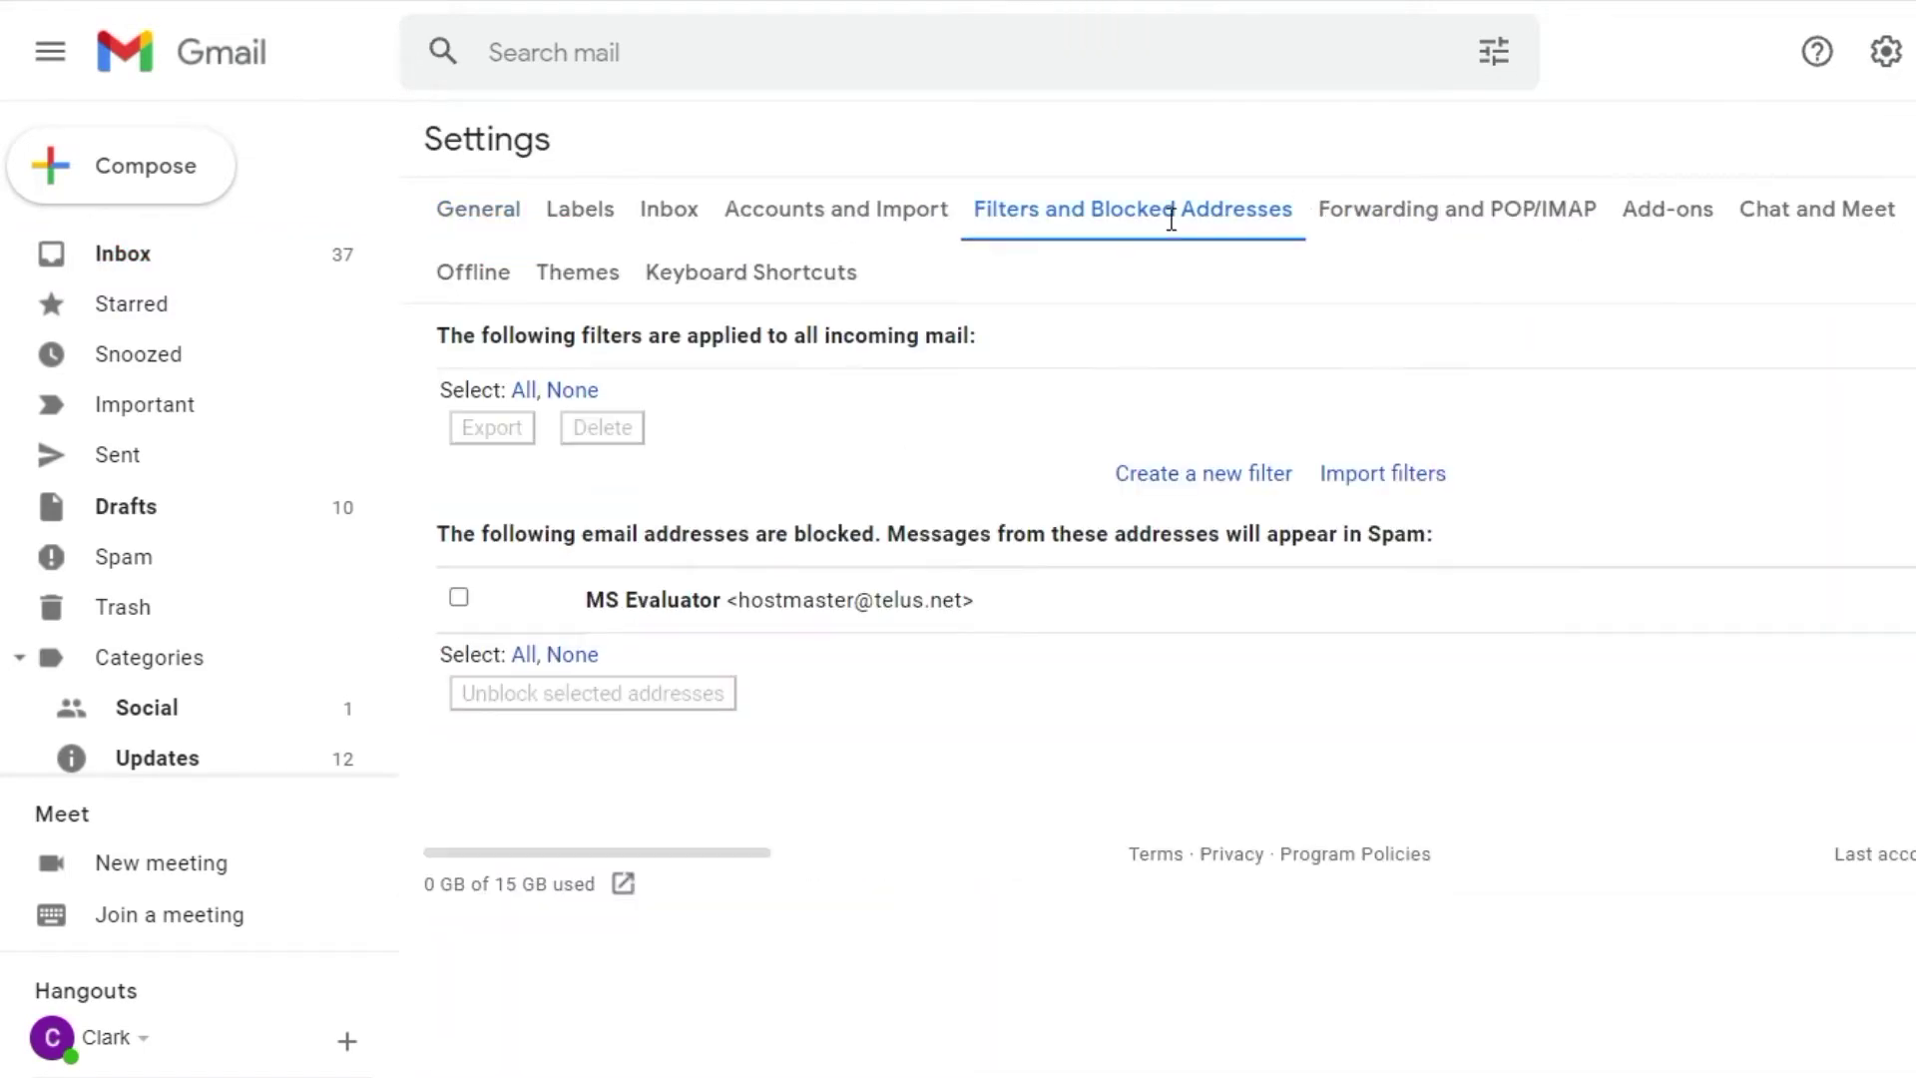
{"action": "left_click", "coordinate": [554, 277]}
{"action": "left_click", "coordinate": [466, 284]}
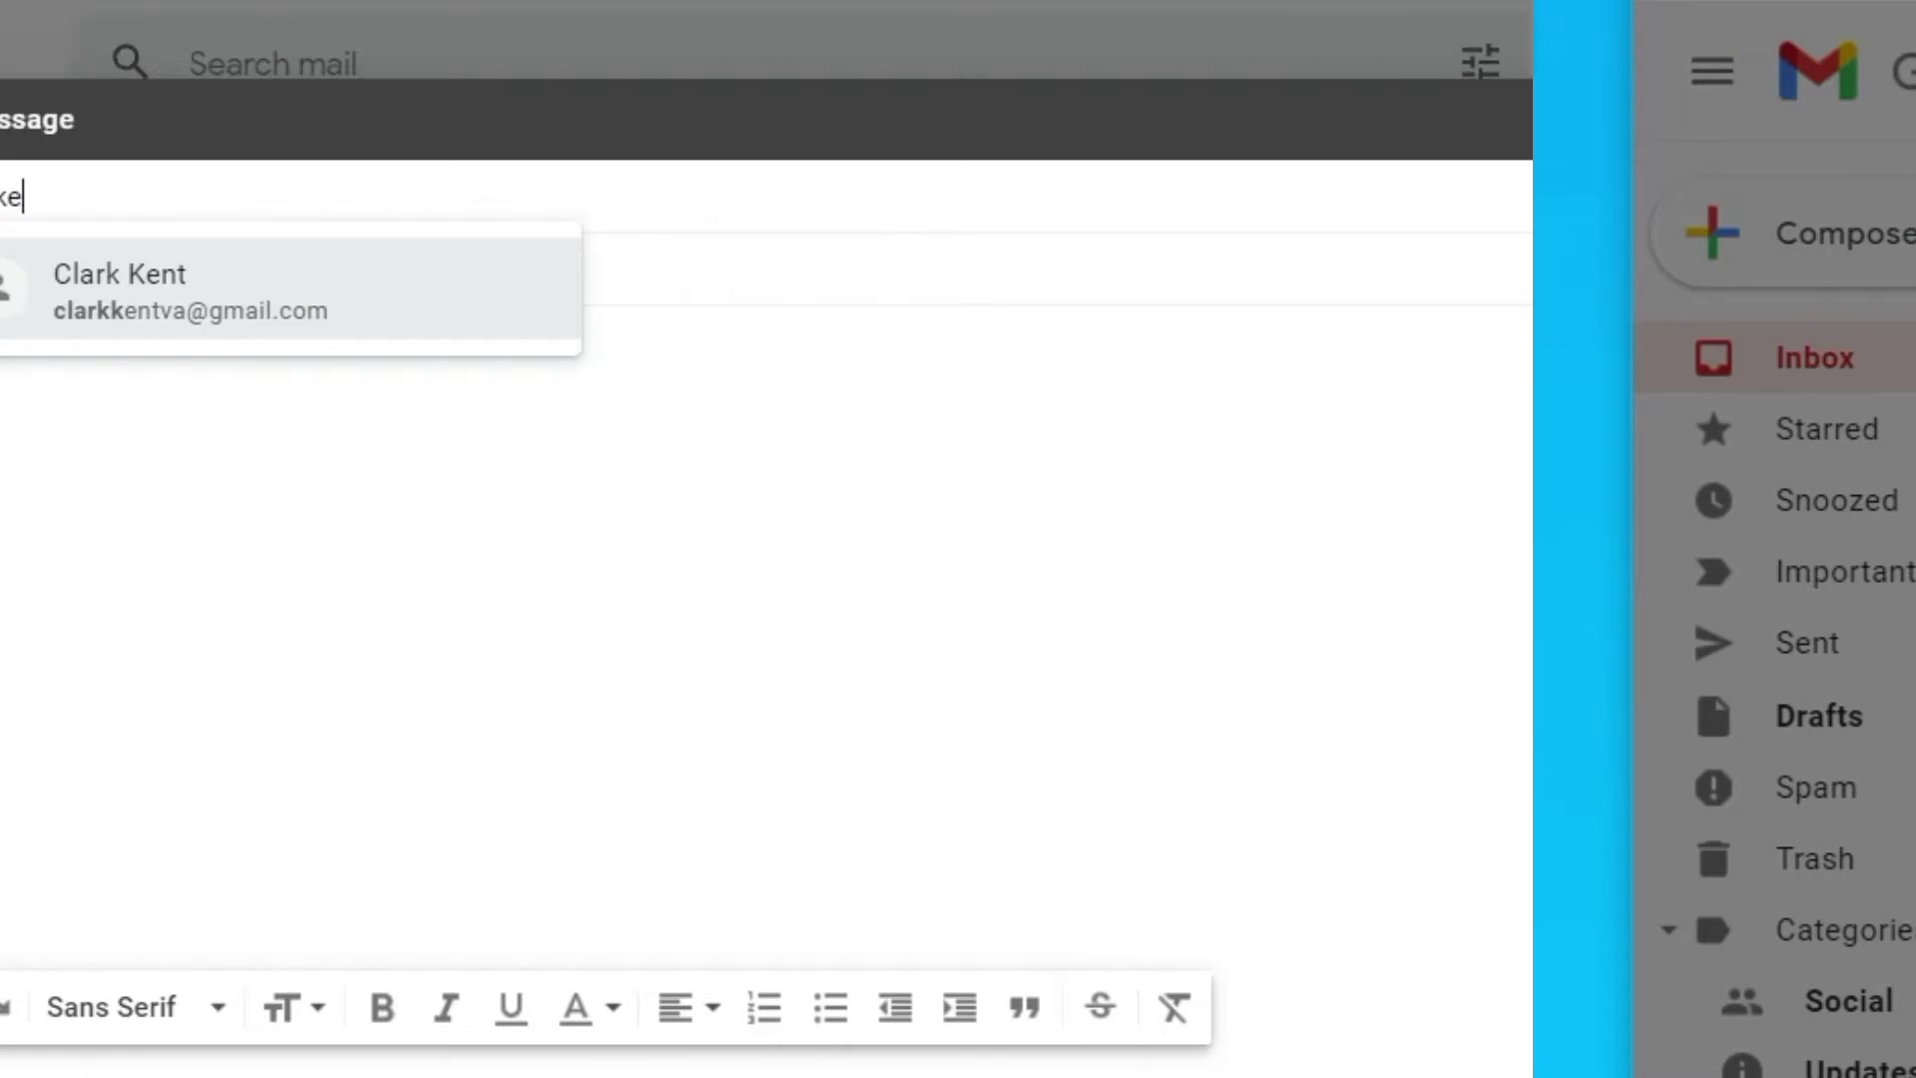
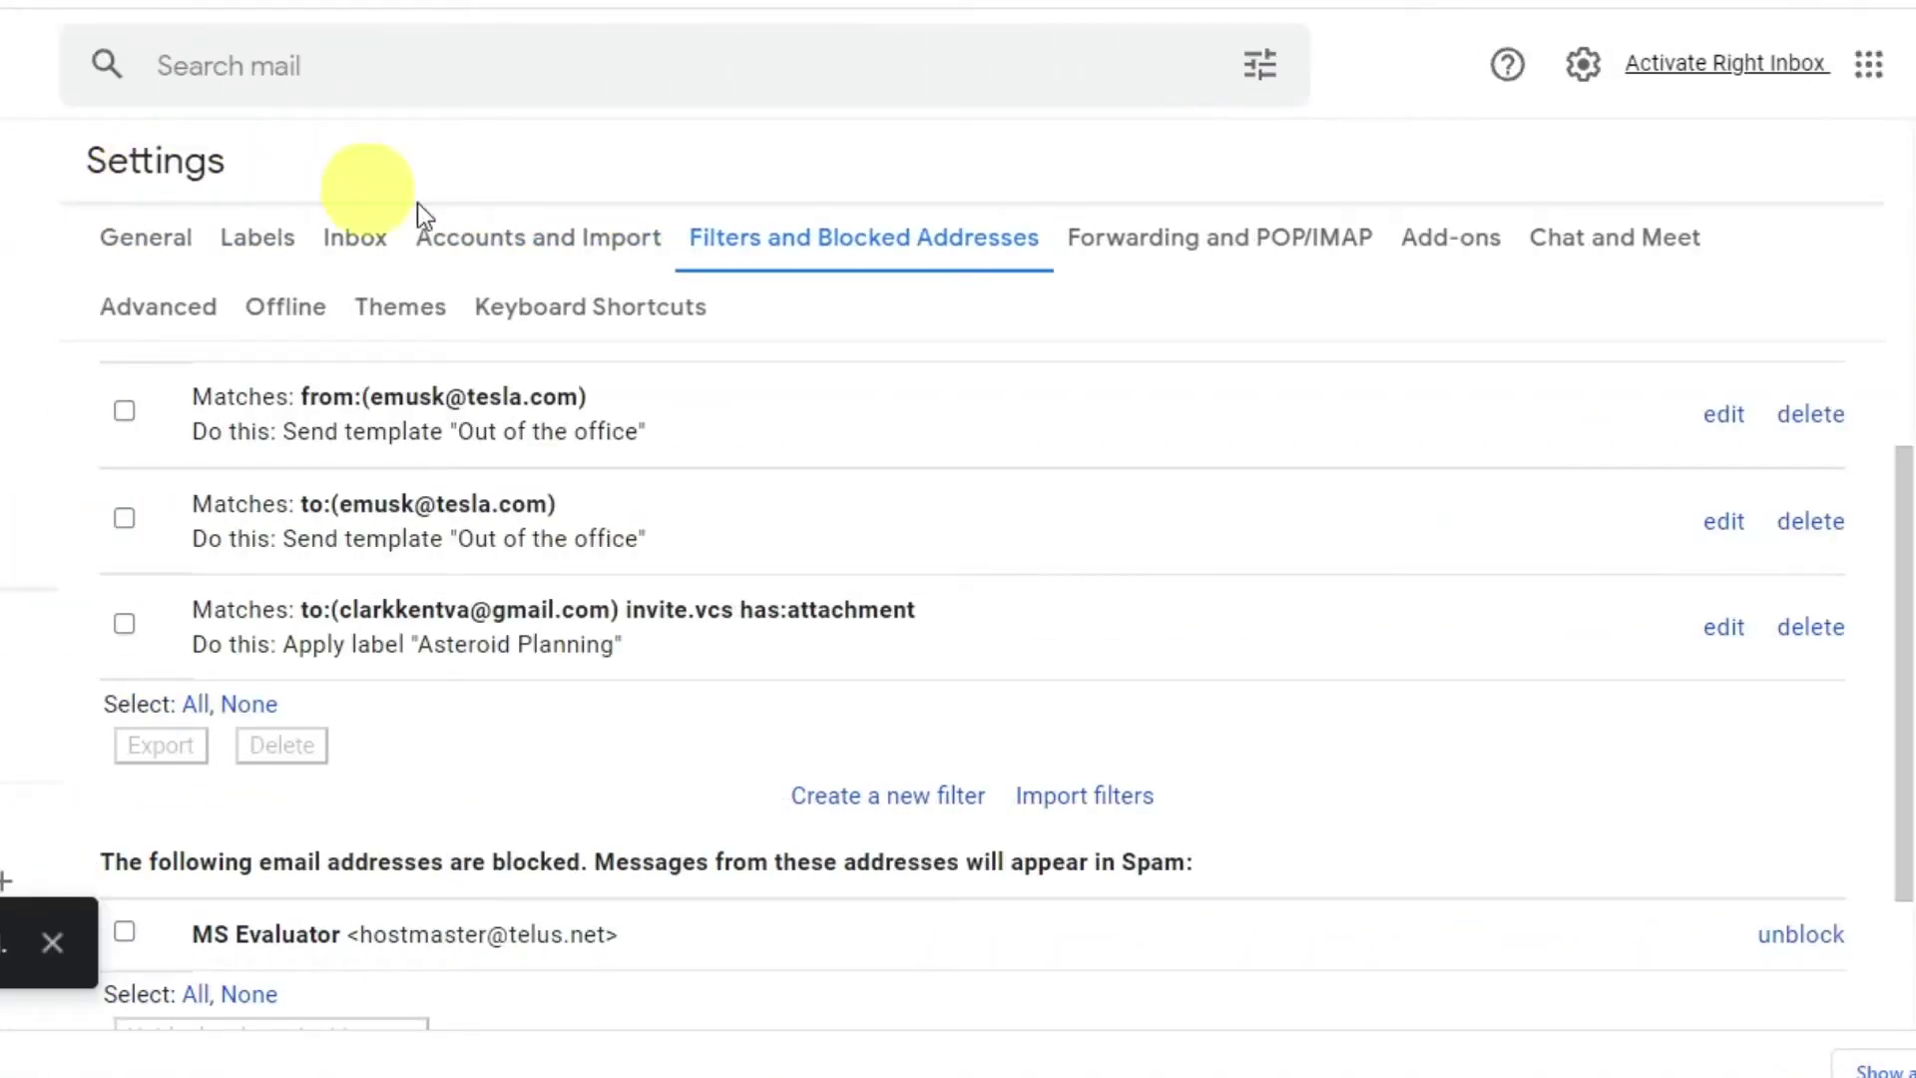
Create a filter that stars mail sent to the promotions plus-address.
{"action": "left_click", "coordinate": [928, 824]}
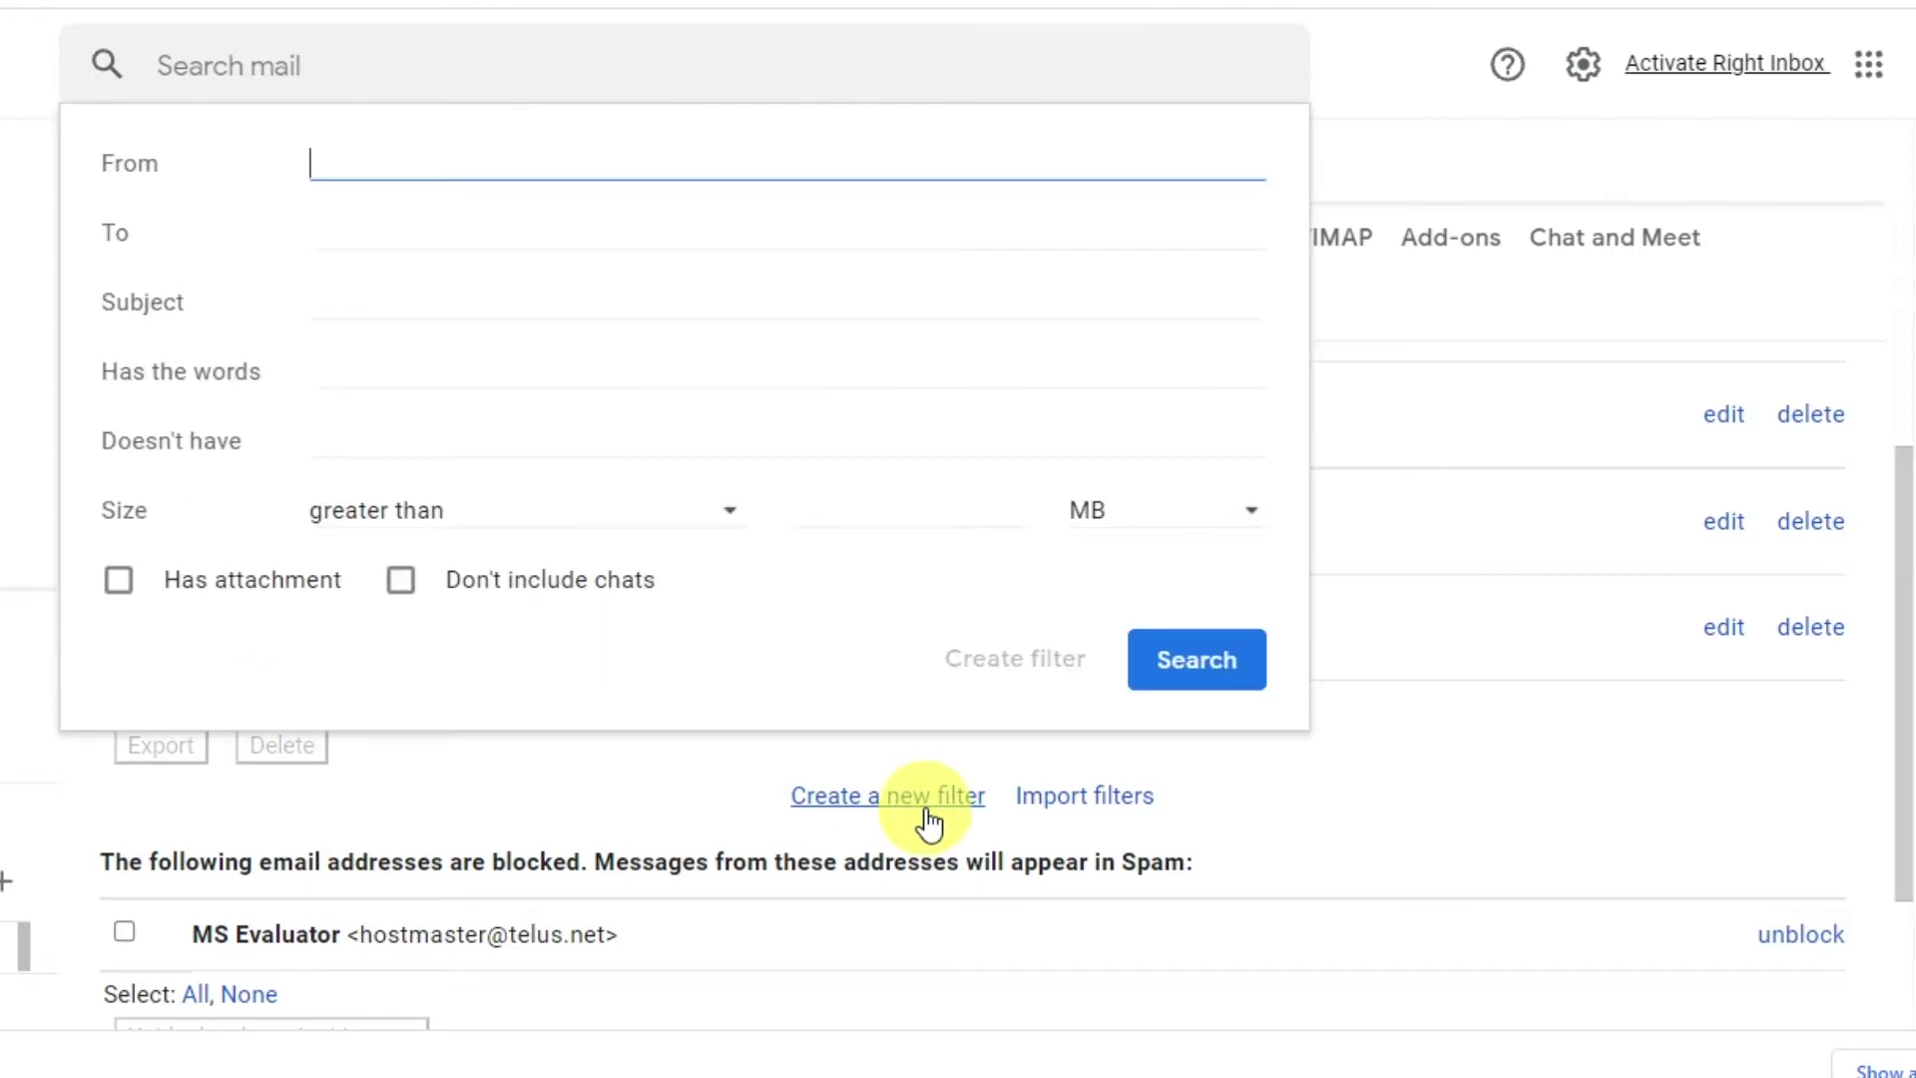
{"action": "left_click", "coordinate": [315, 222]}
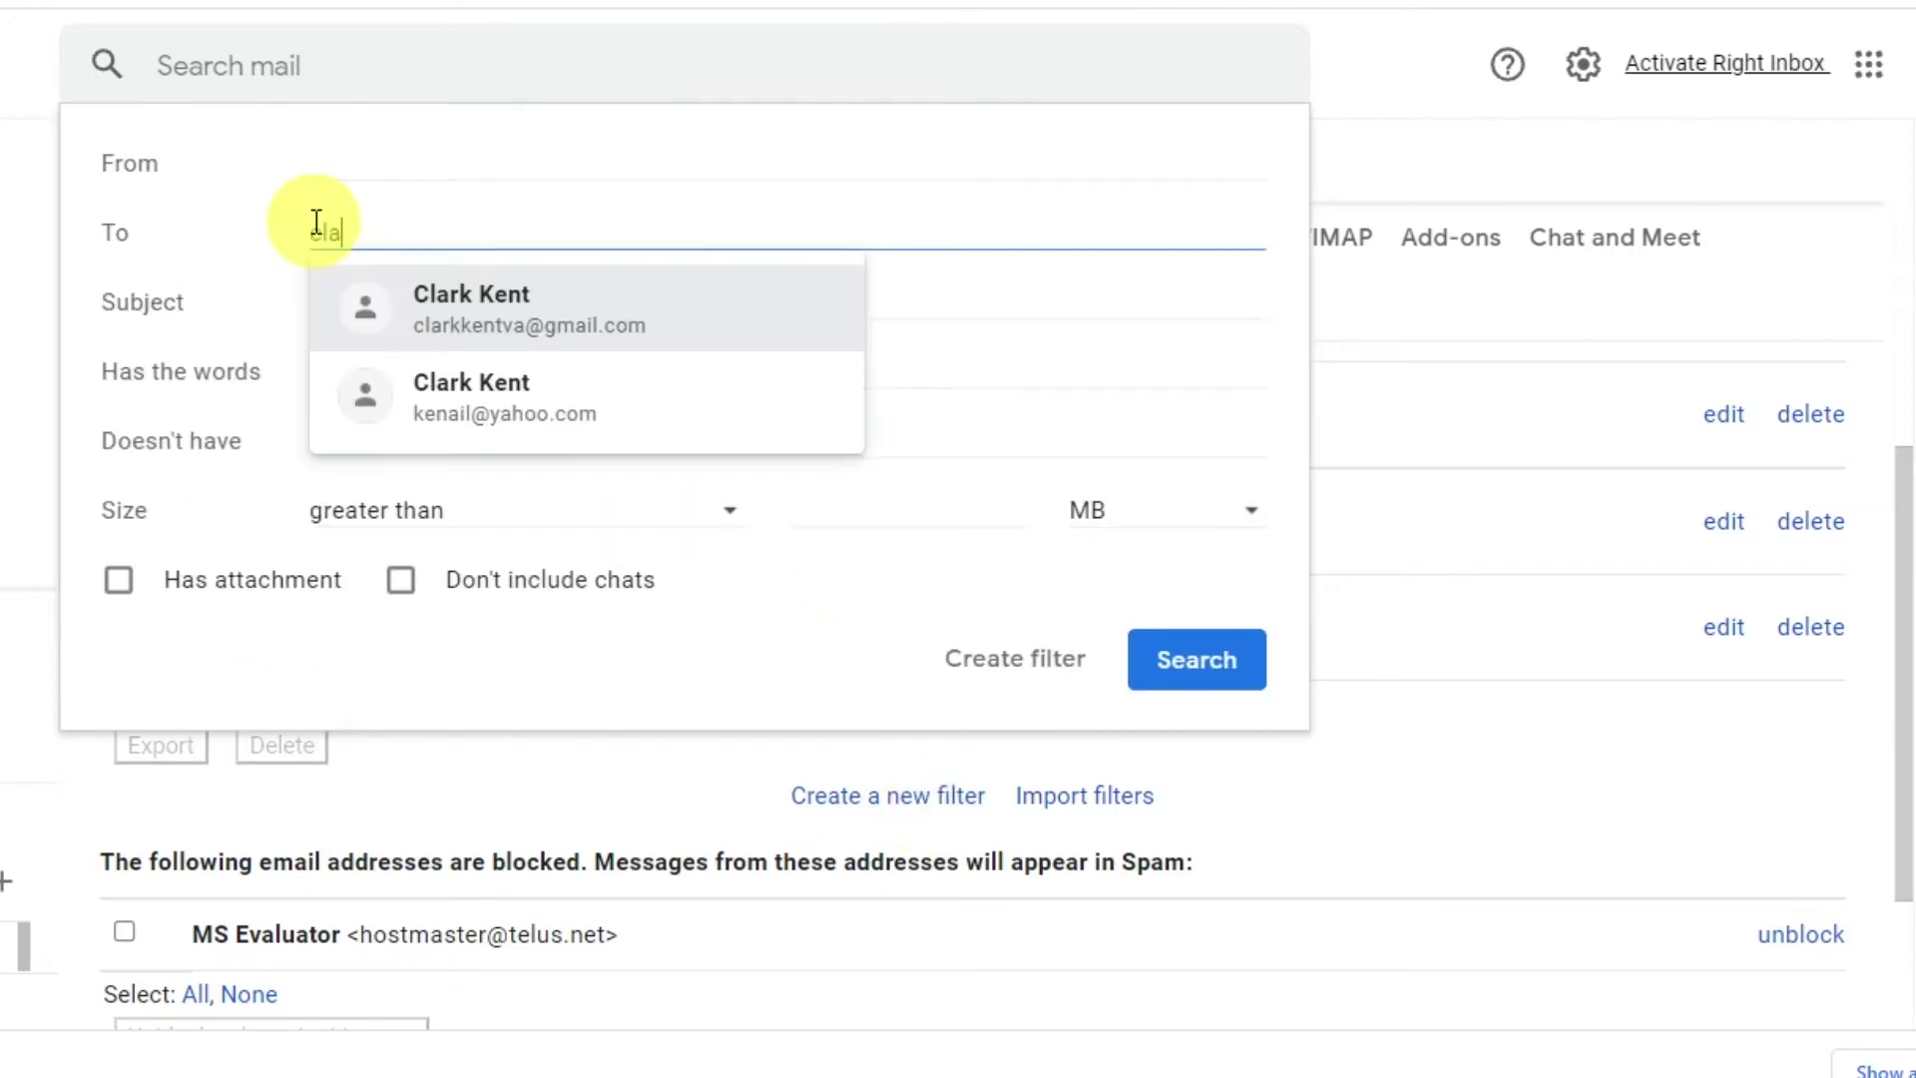
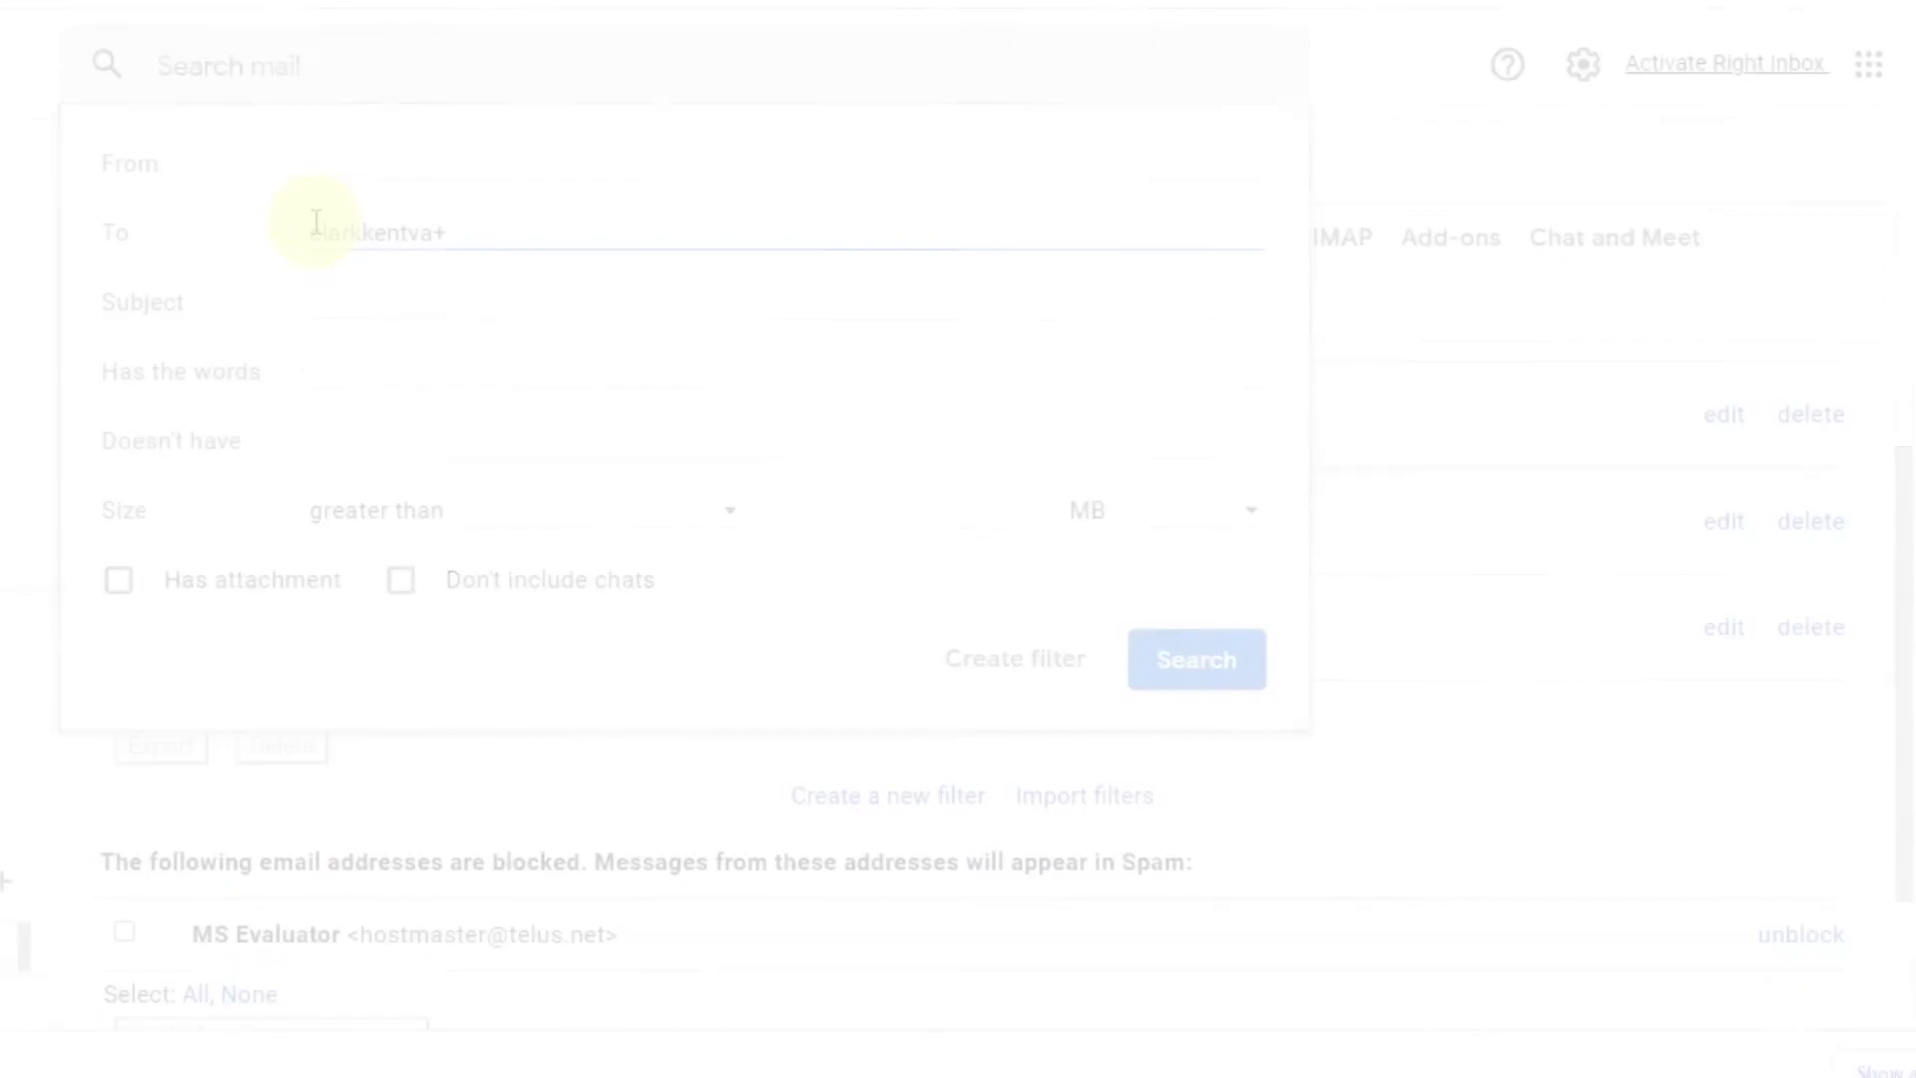
{"action": "left_click", "coordinate": [60, 357]}
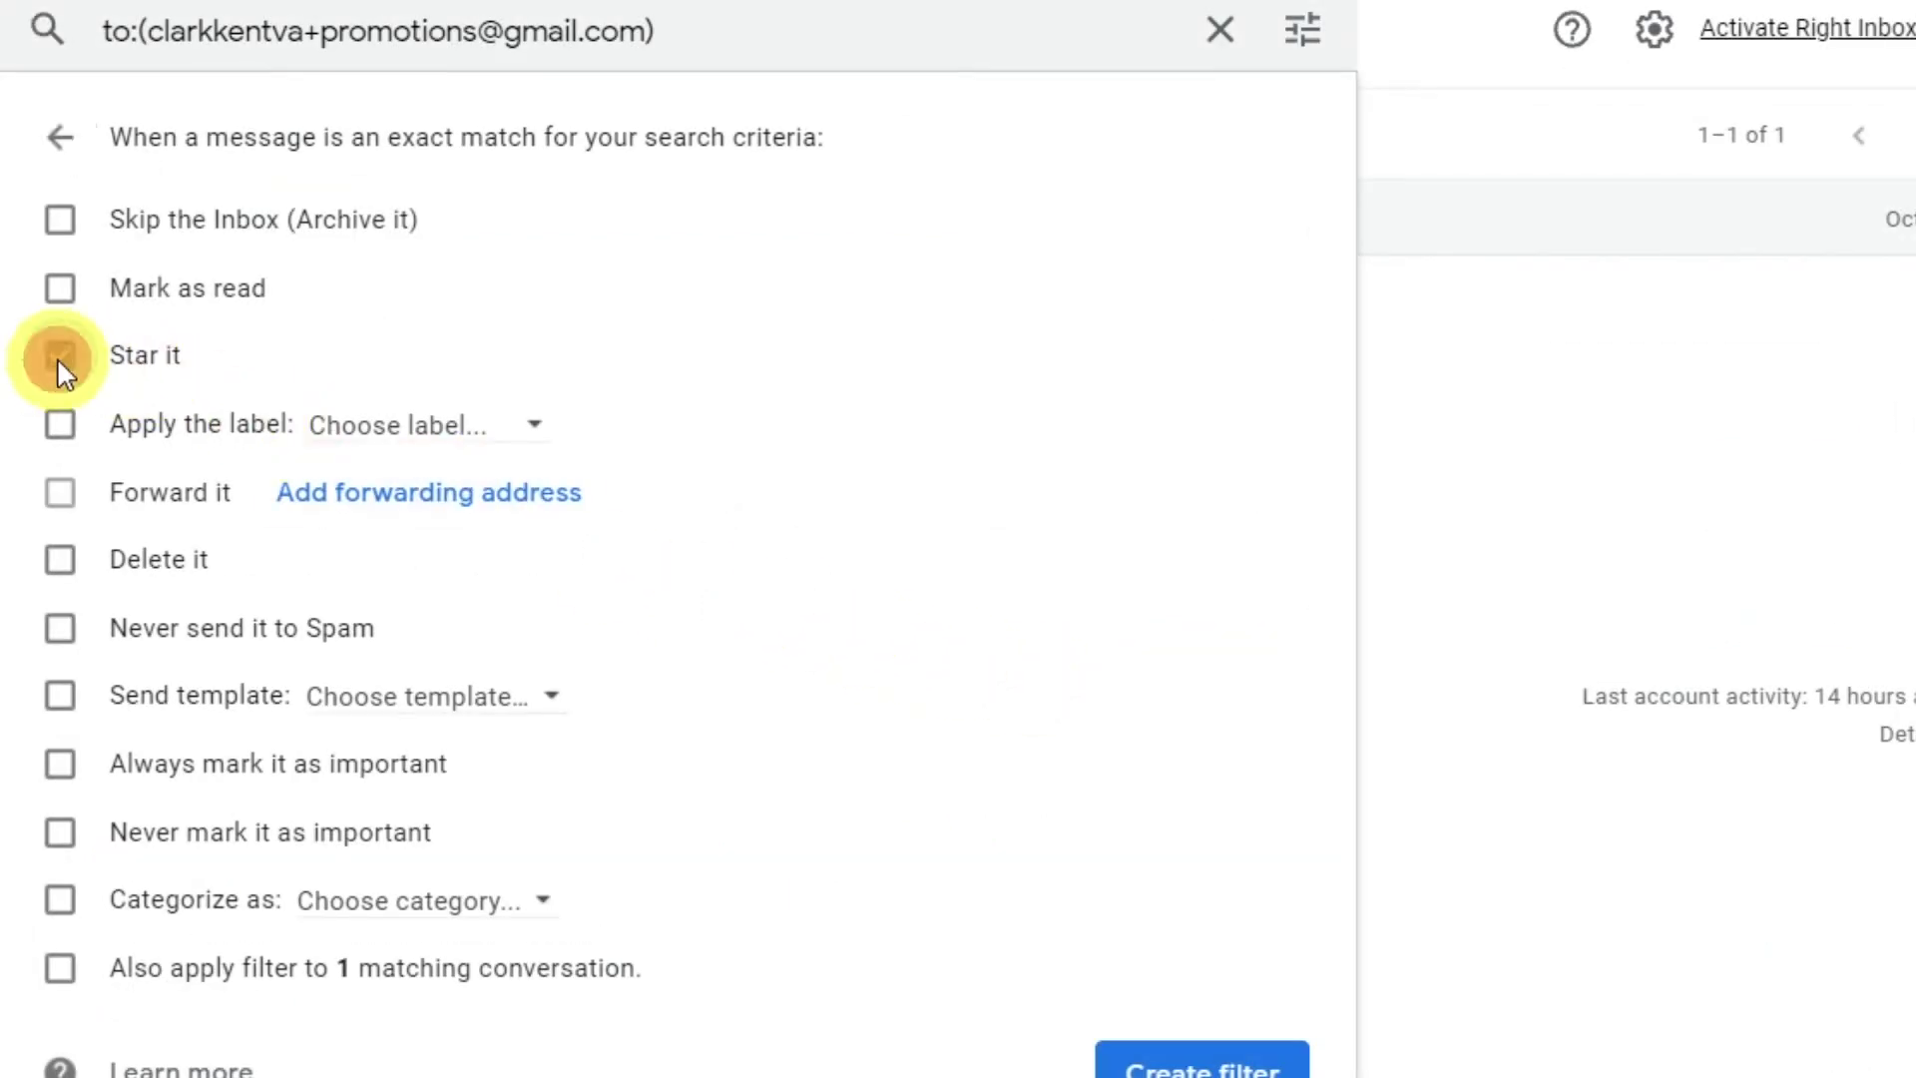
{"action": "scroll", "coordinate": [1188, 1063], "scroll_direction": "down", "scroll_amount": 1}
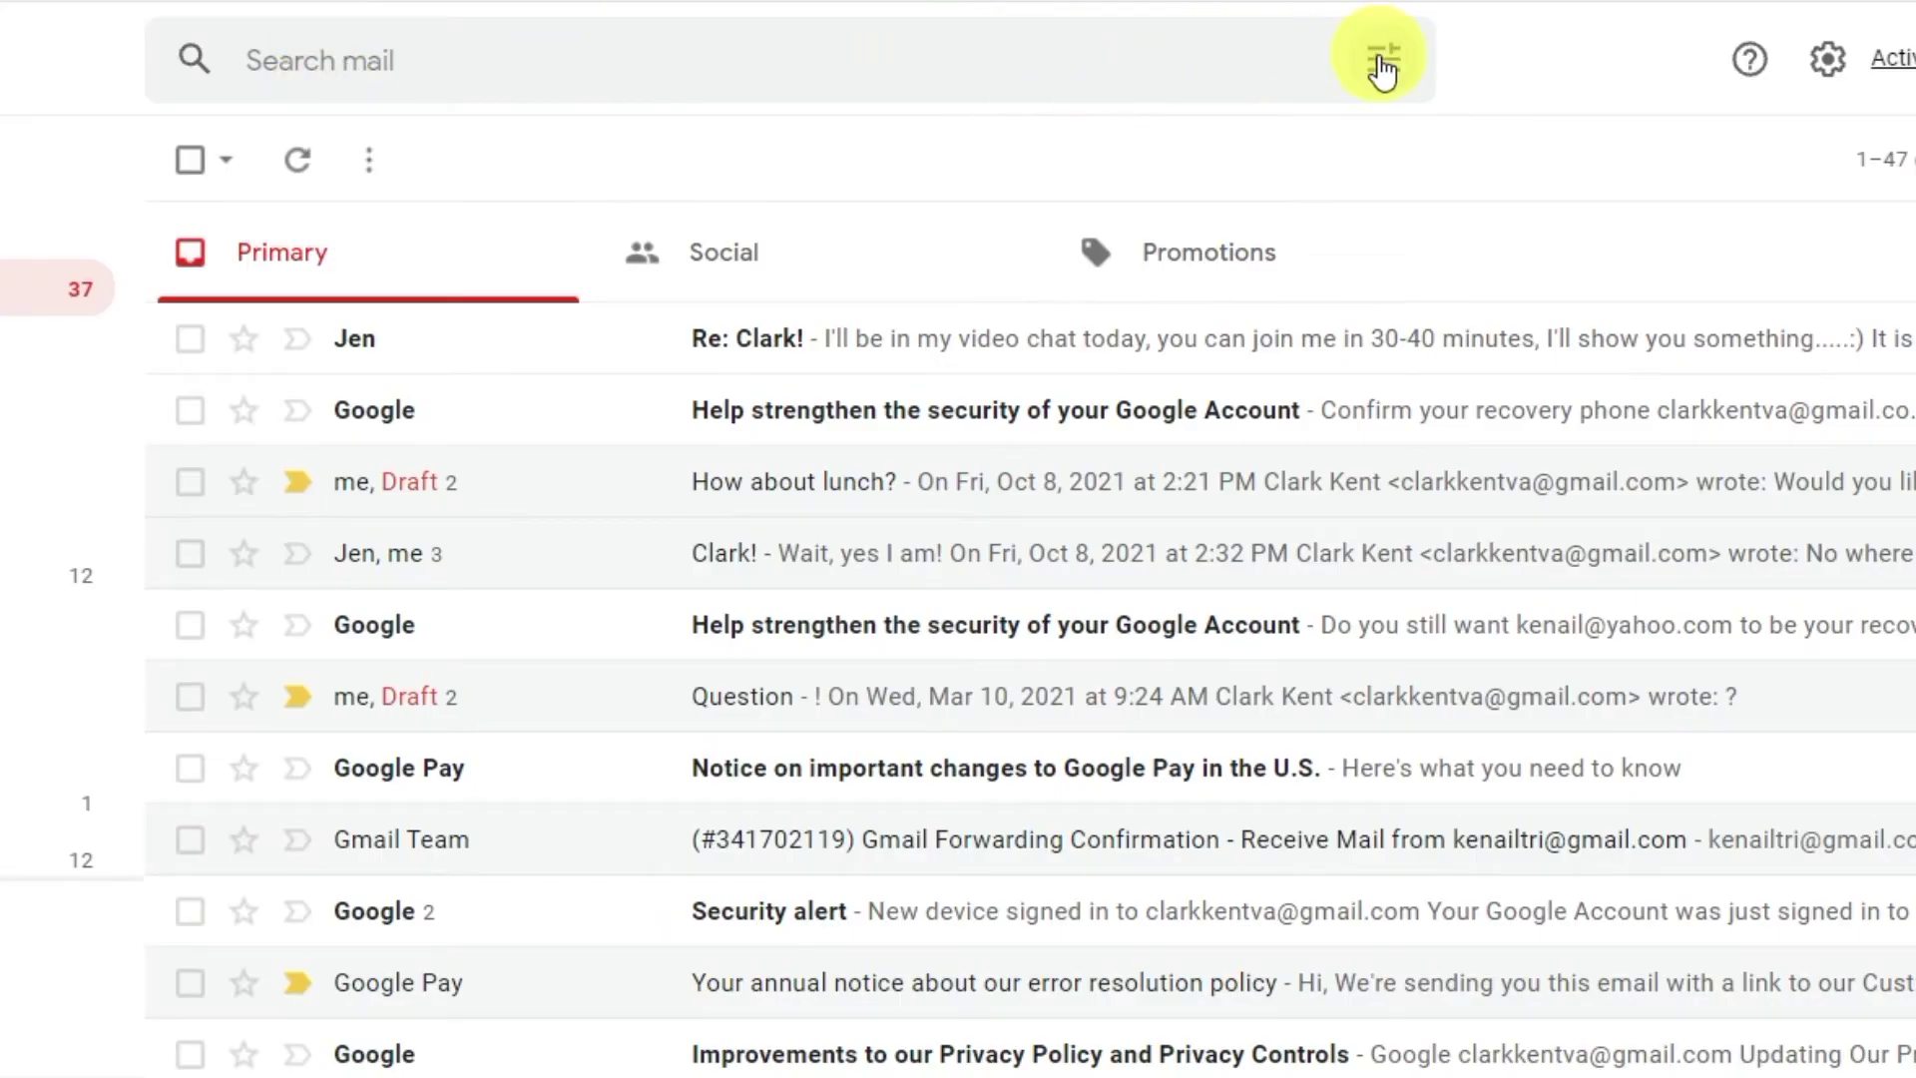
Create a filter auto-replying with the Out of the office template to mail for the entered address.
{"action": "left_click", "coordinate": [1380, 62]}
{"action": "left_click", "coordinate": [550, 219]}
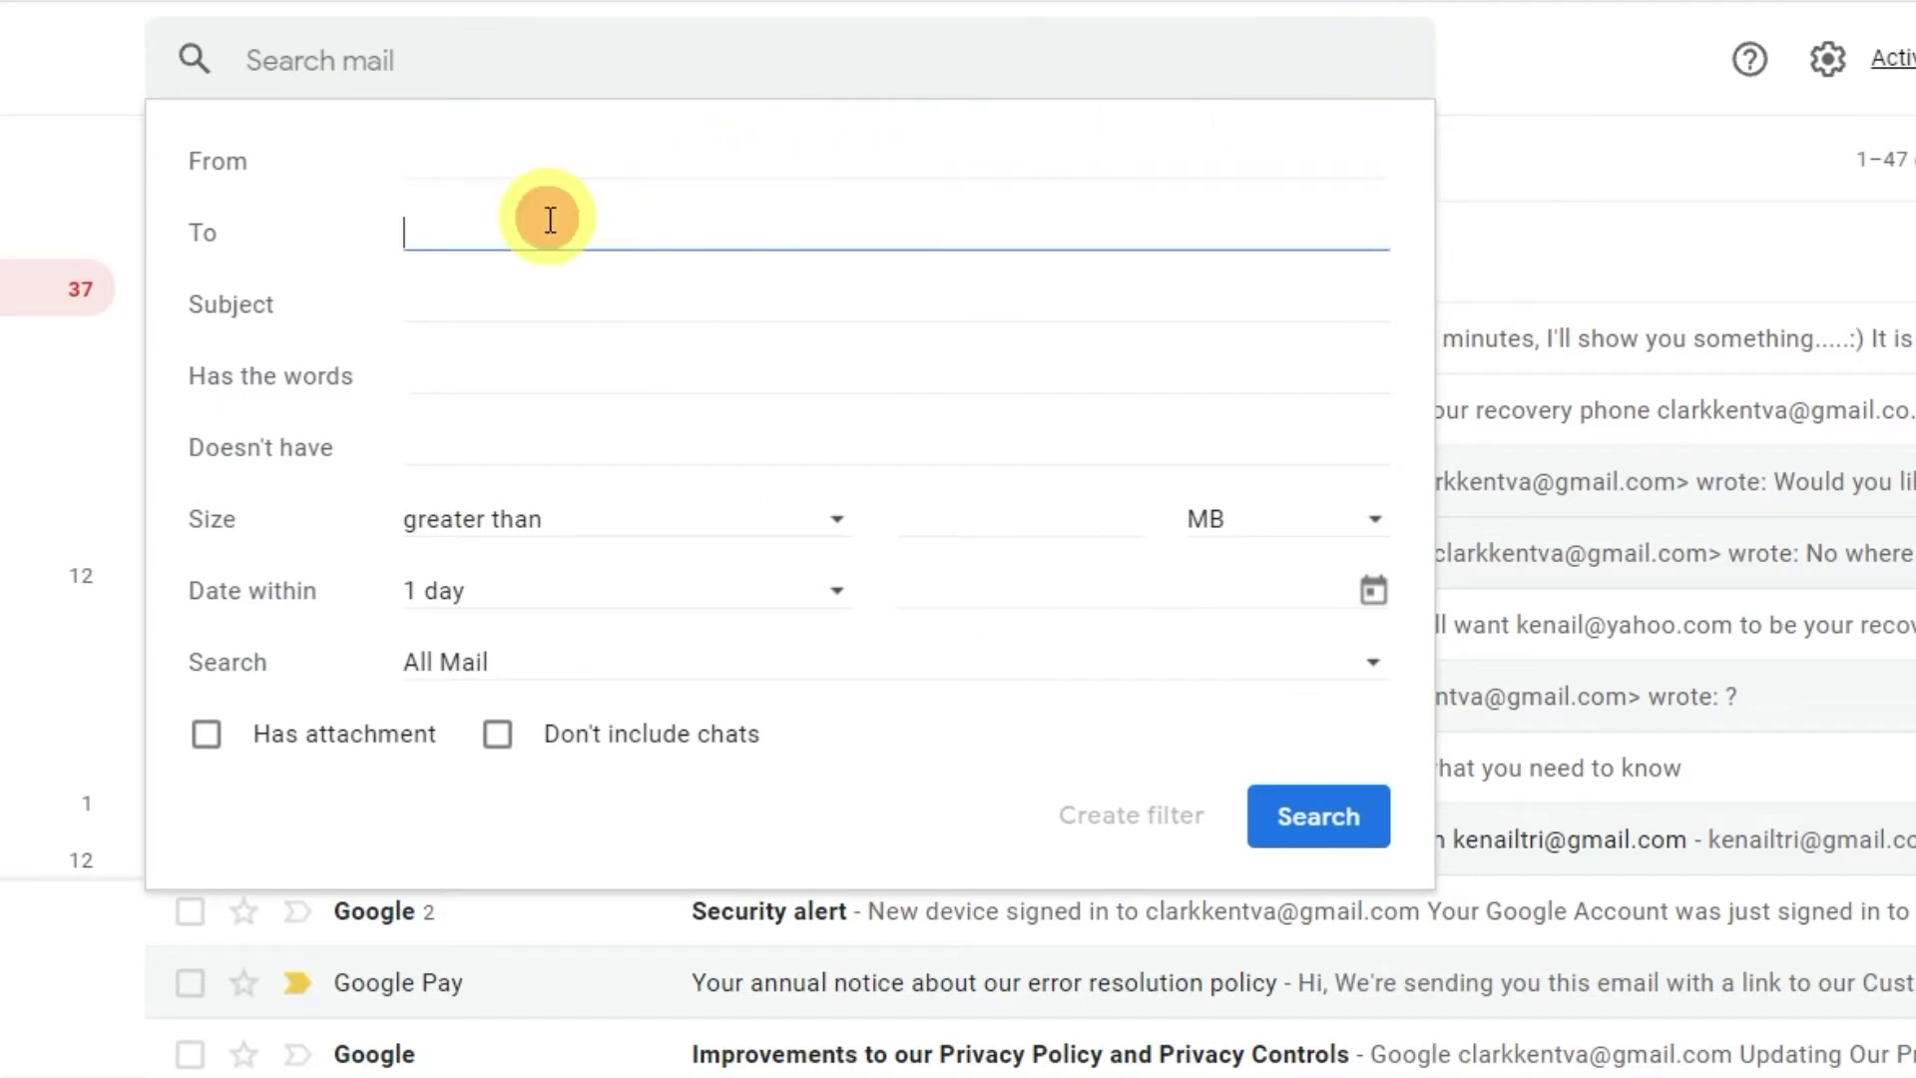
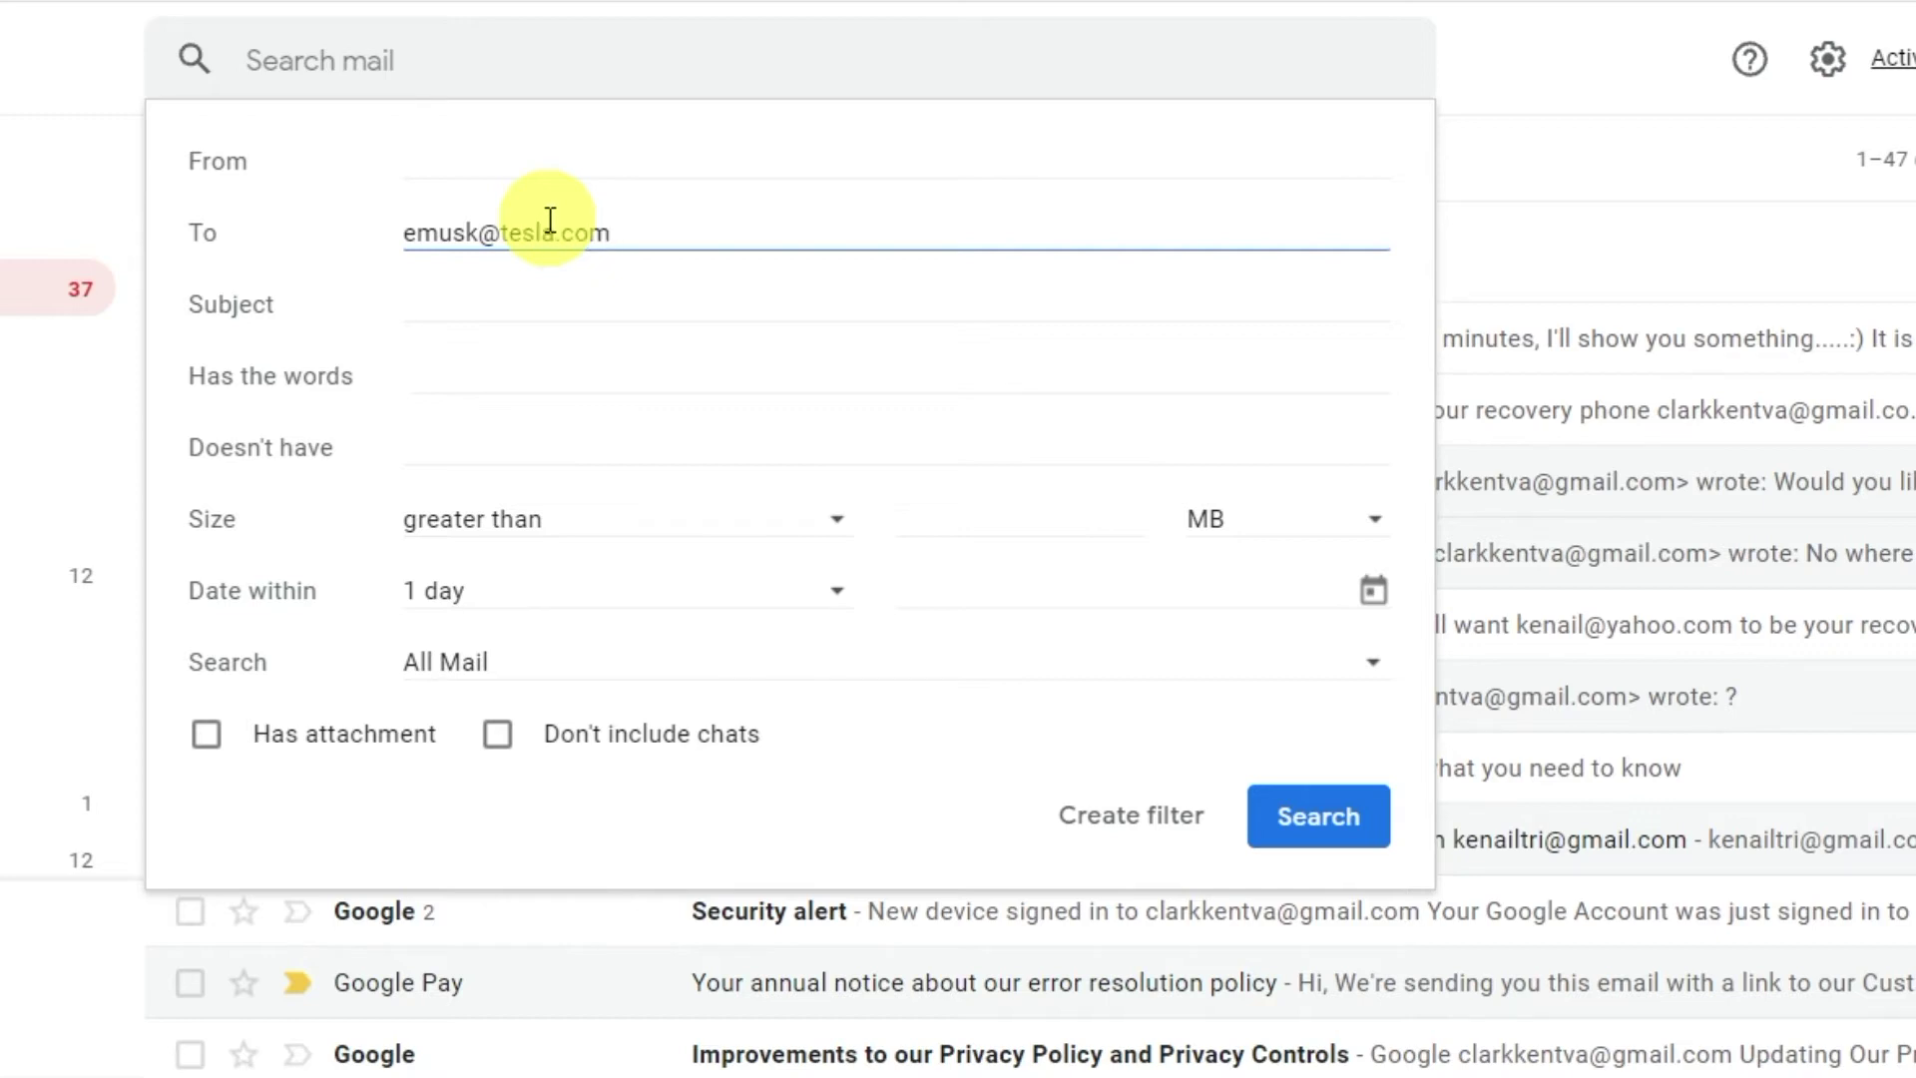
{"action": "left_click", "coordinate": [1173, 815]}
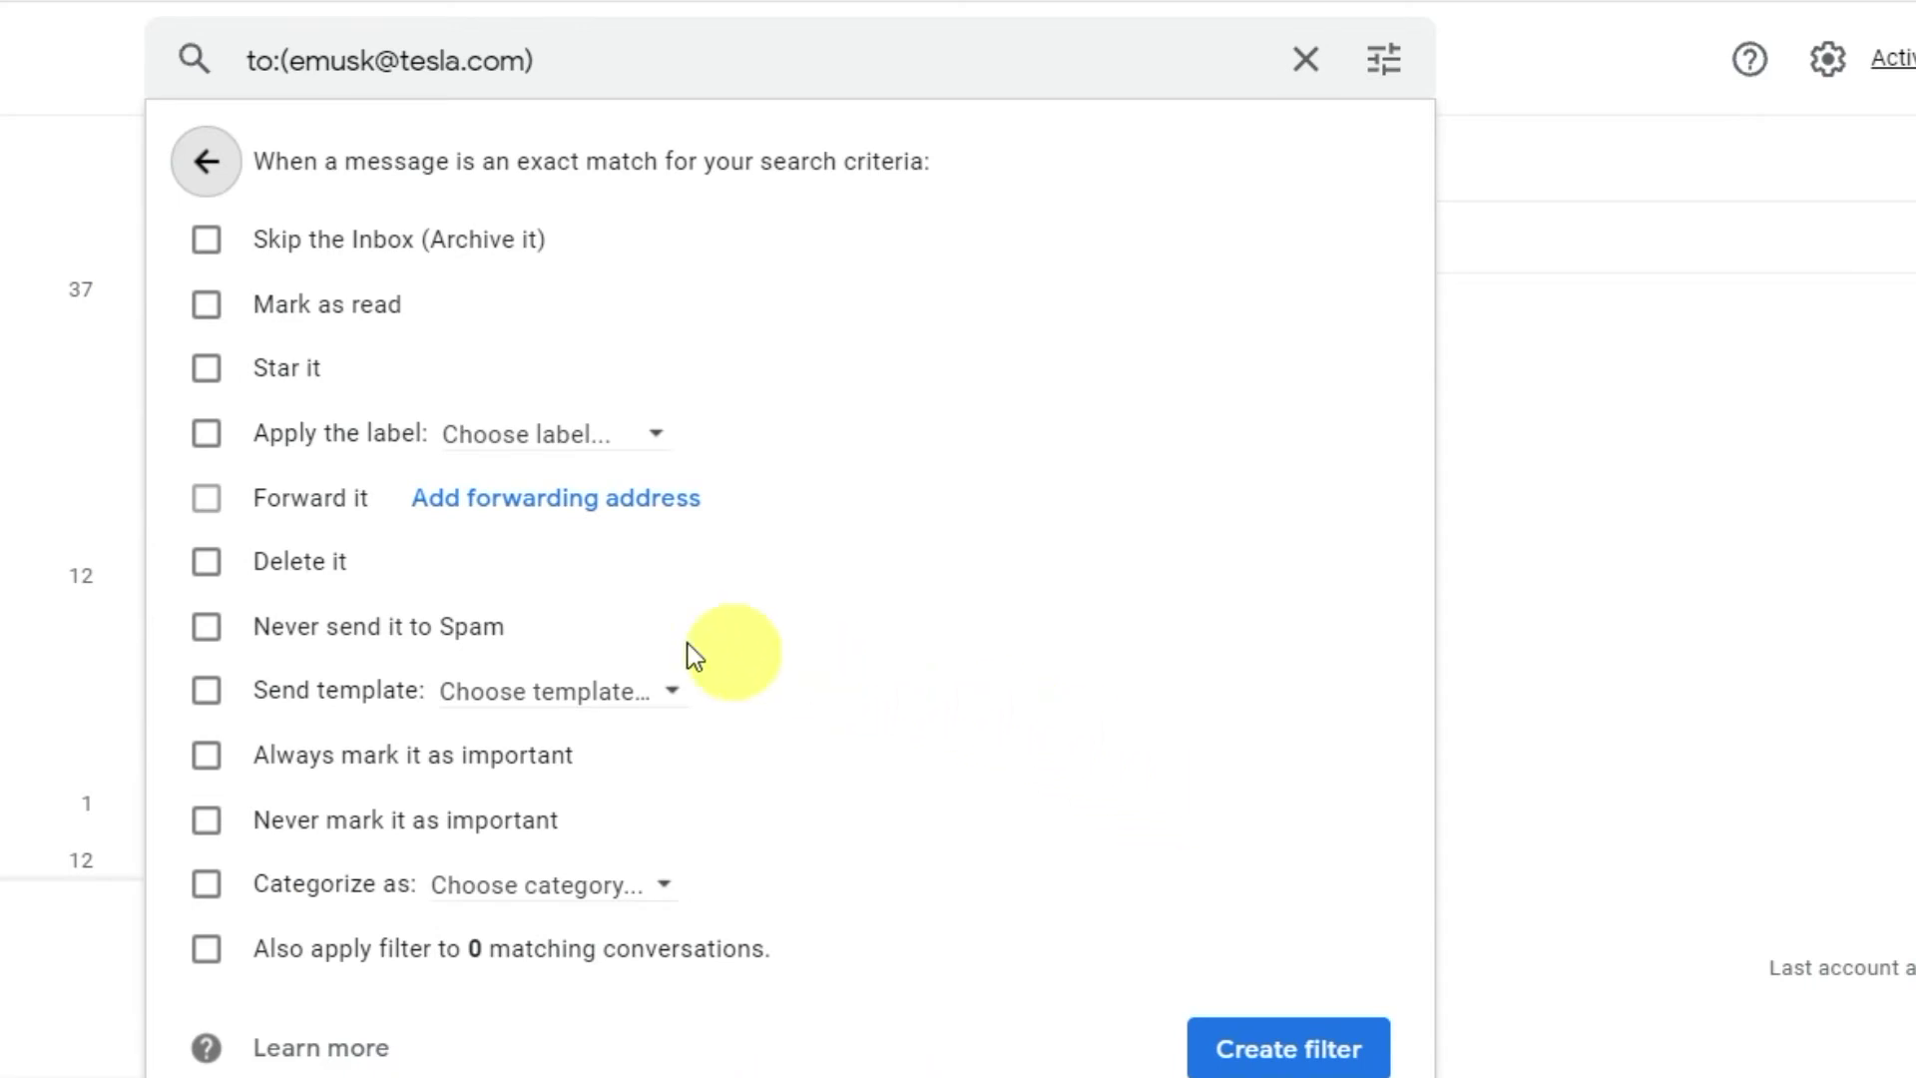
{"action": "left_click", "coordinate": [208, 691]}
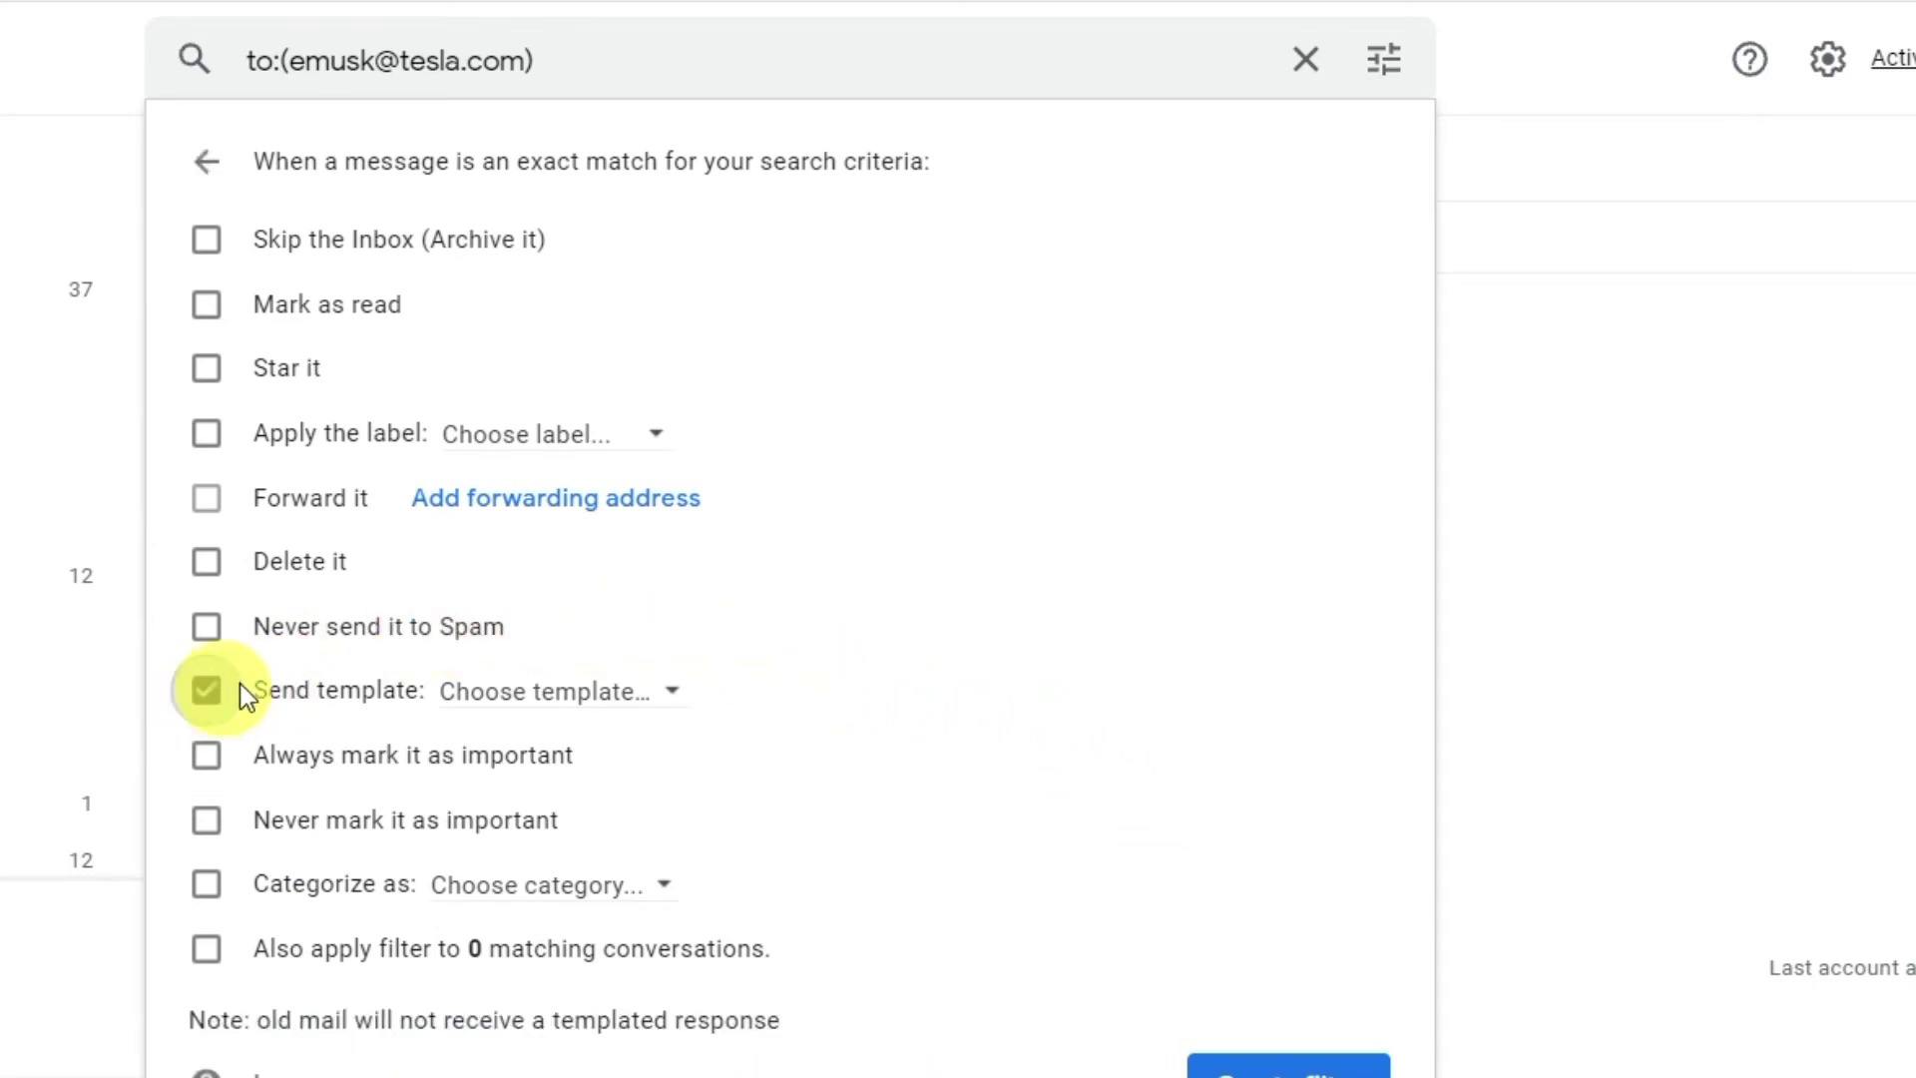
{"action": "left_click", "coordinate": [668, 704]}
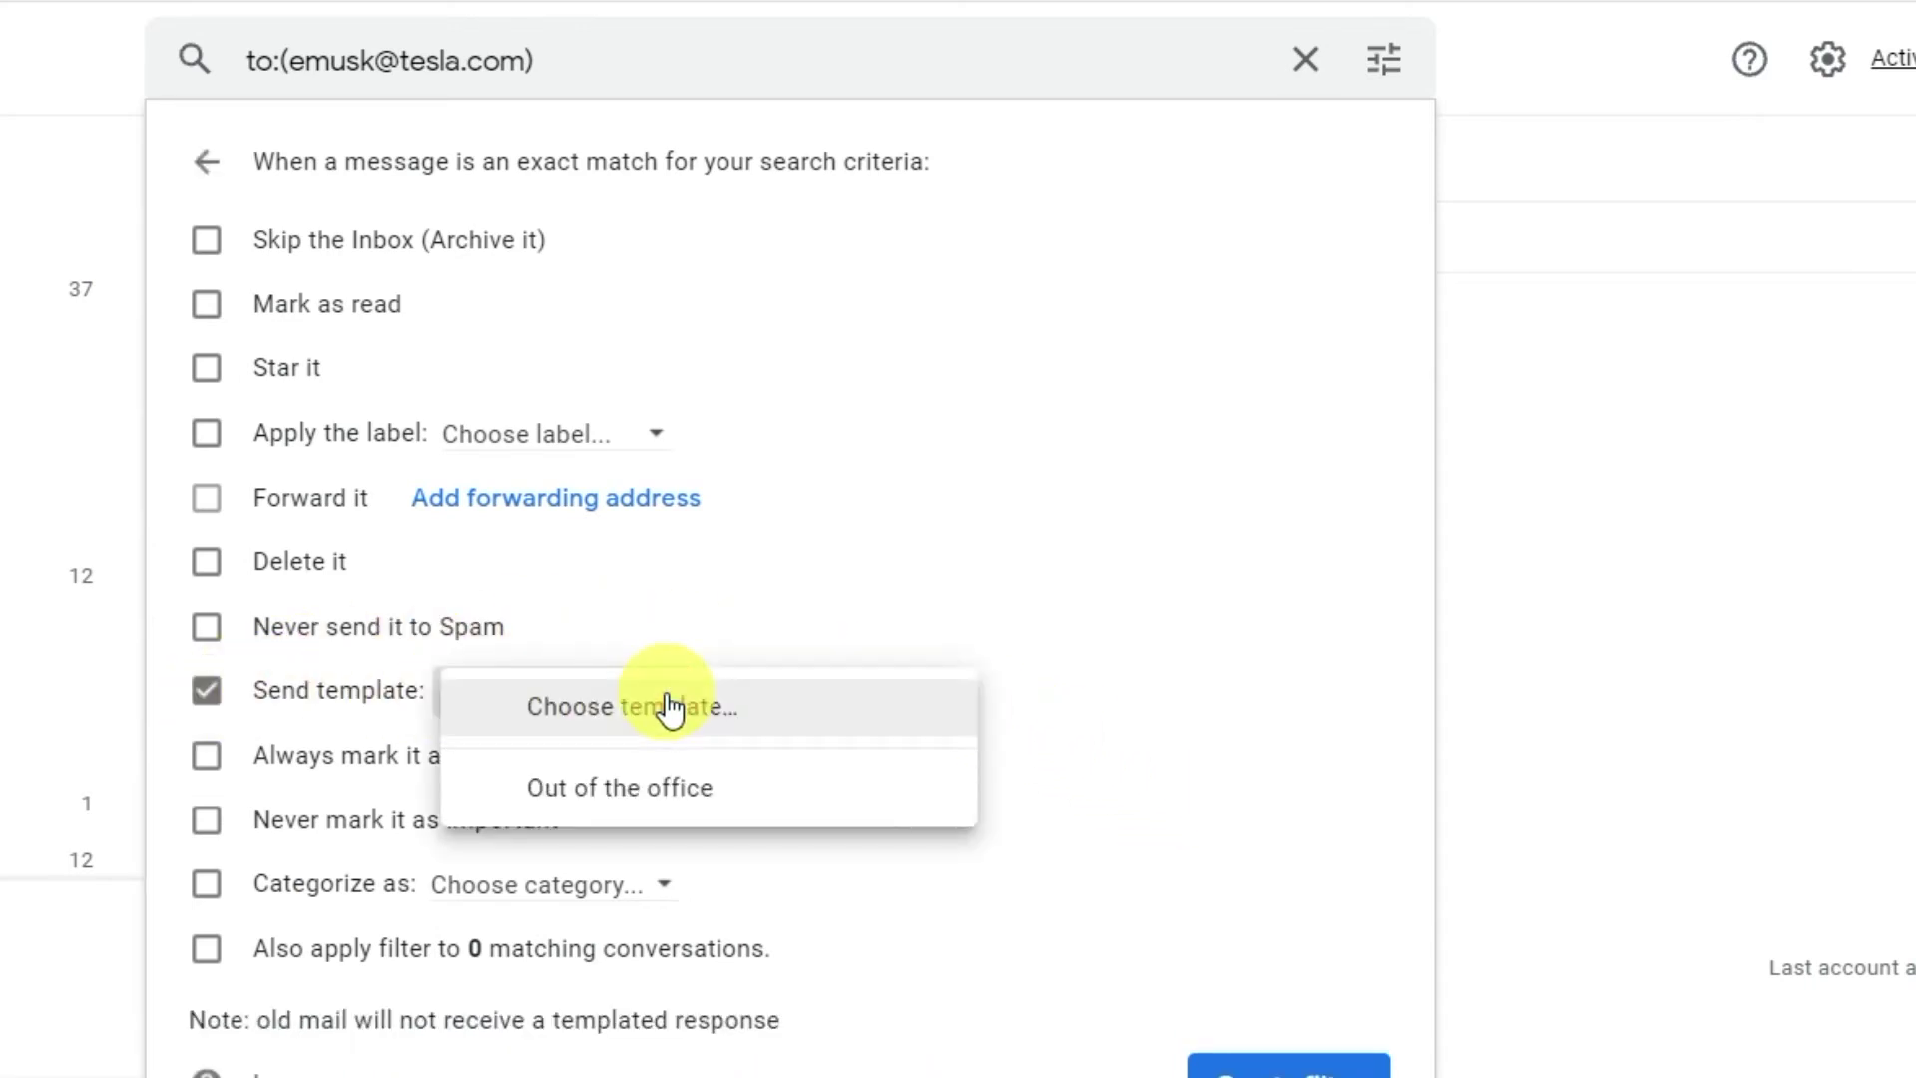
{"action": "left_click", "coordinate": [653, 784]}
{"action": "left_click", "coordinate": [1279, 1064]}
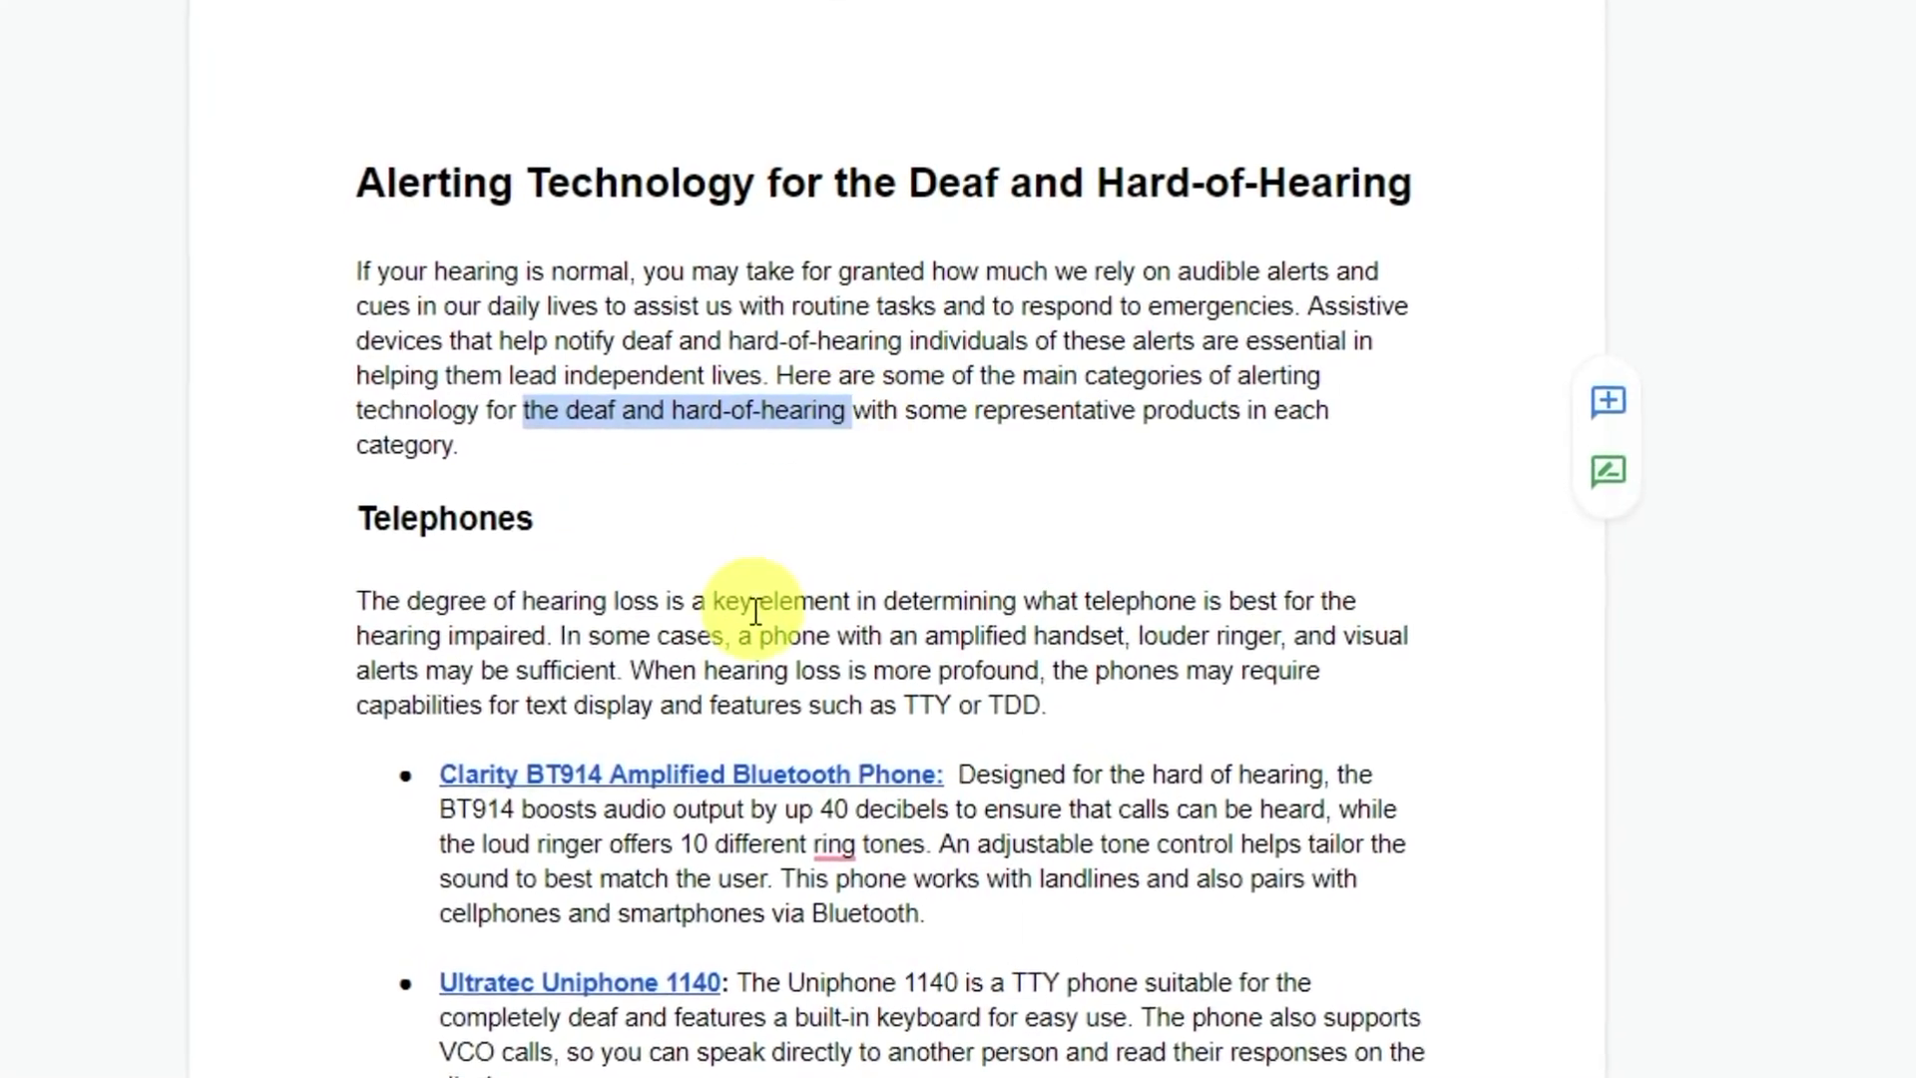
Add 'and oth' after the Telephones heading, then show the comment filter options in the Comments panel.
{"action": "left_click", "coordinate": [546, 499]}
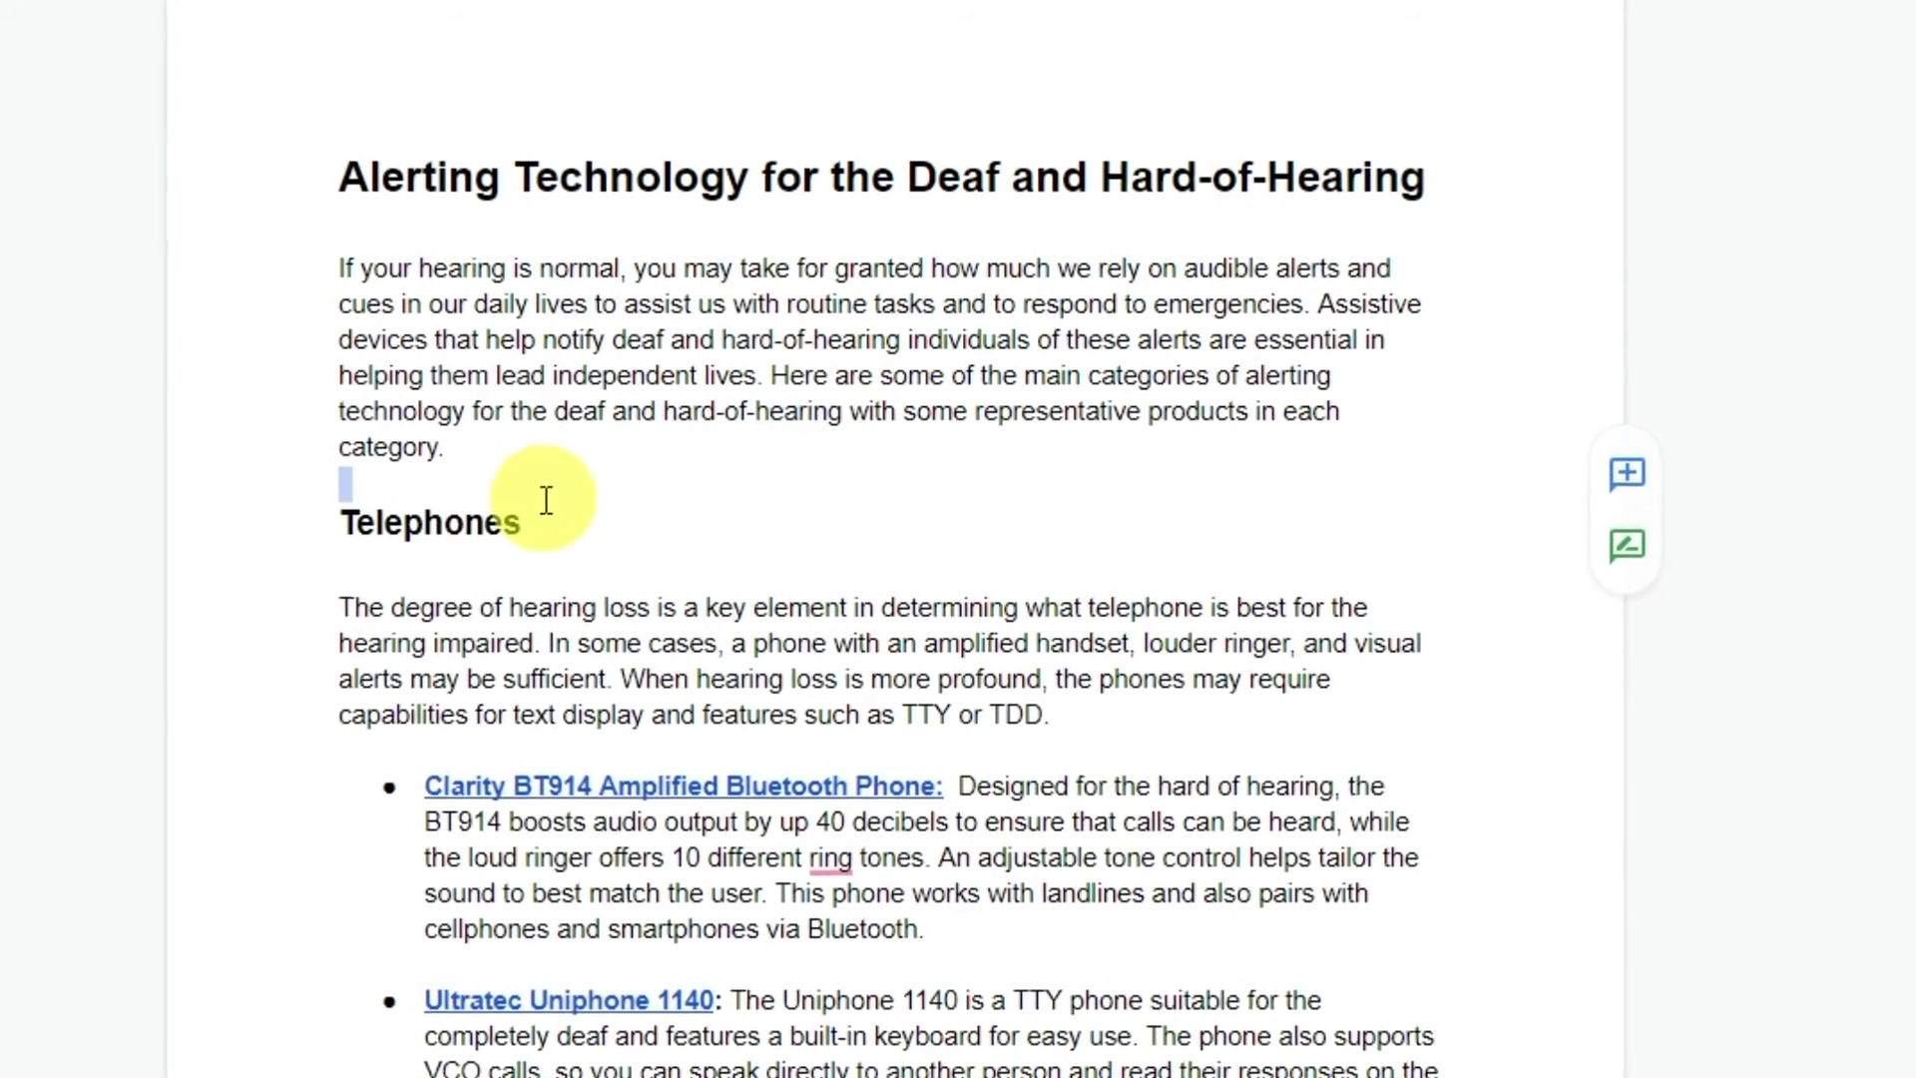
{"action": "type", "text": "and "}
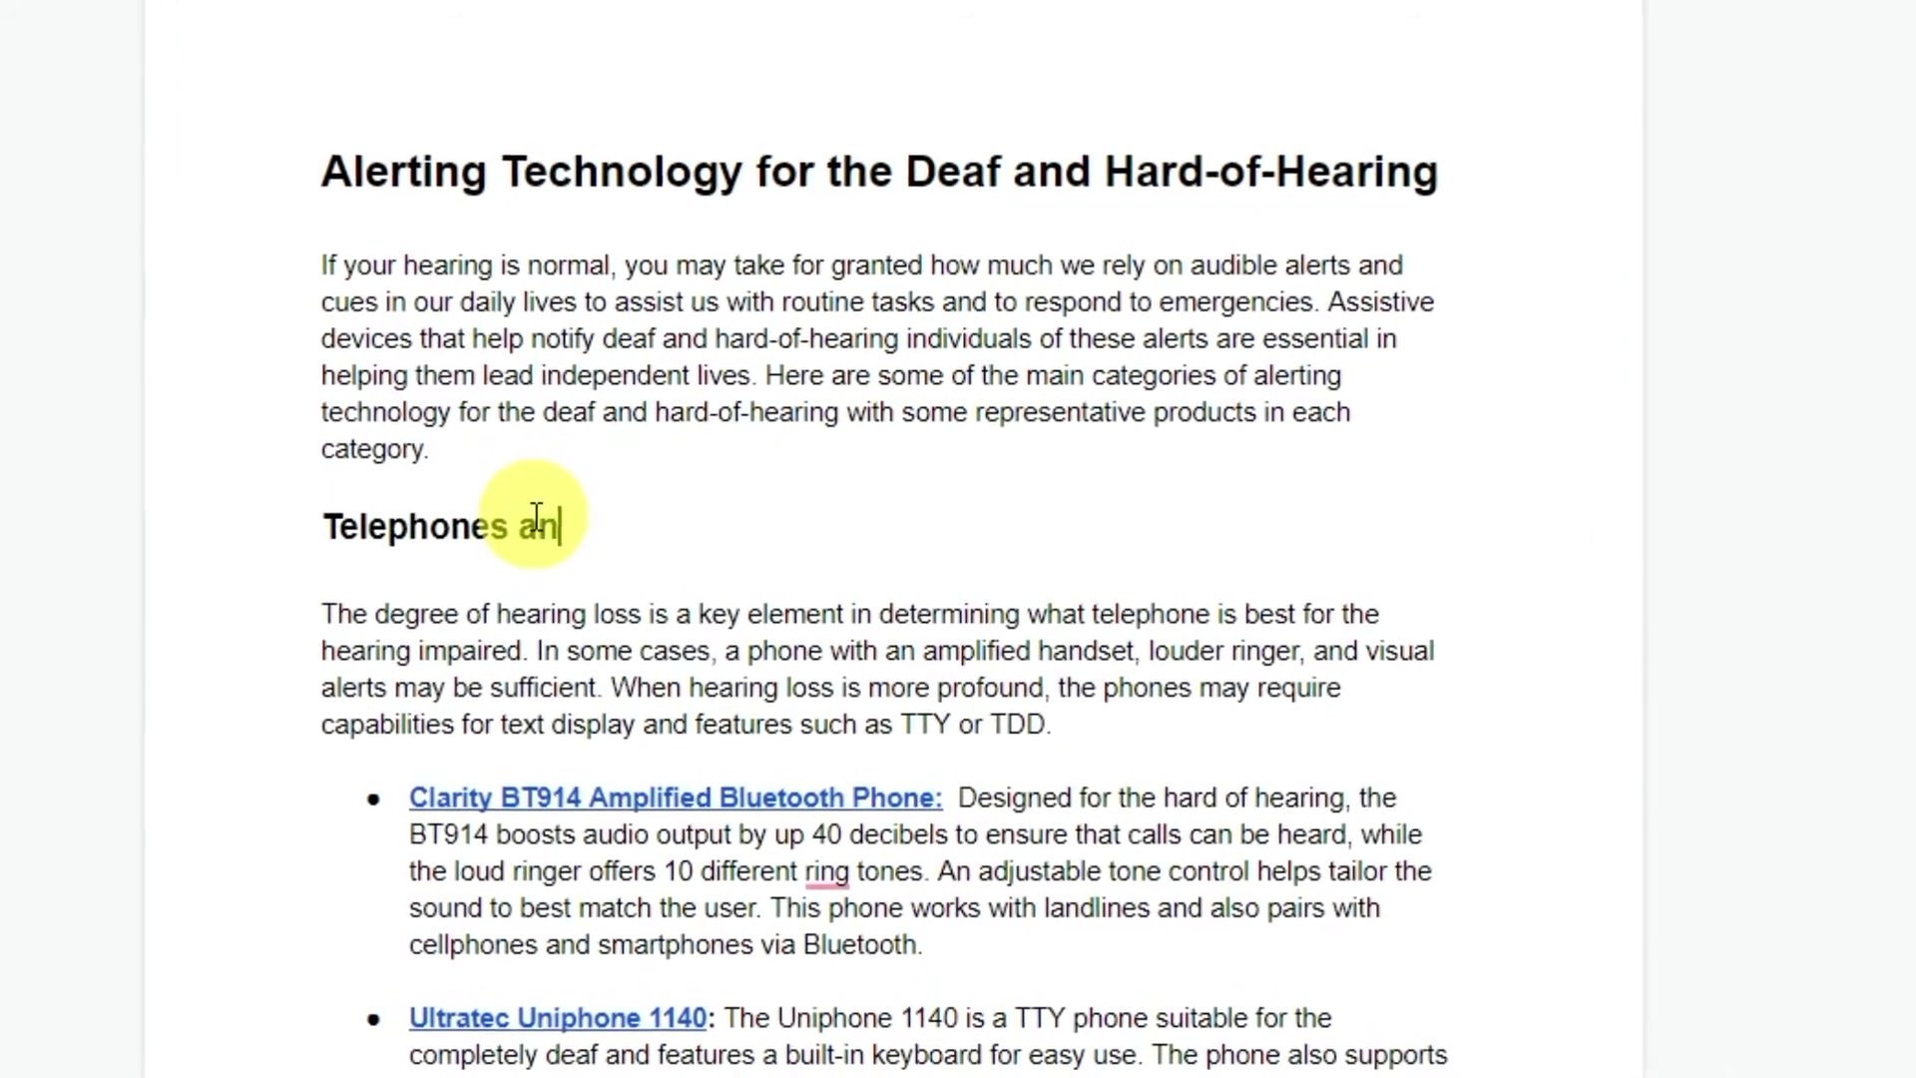
{"action": "type", "text": "oth"}
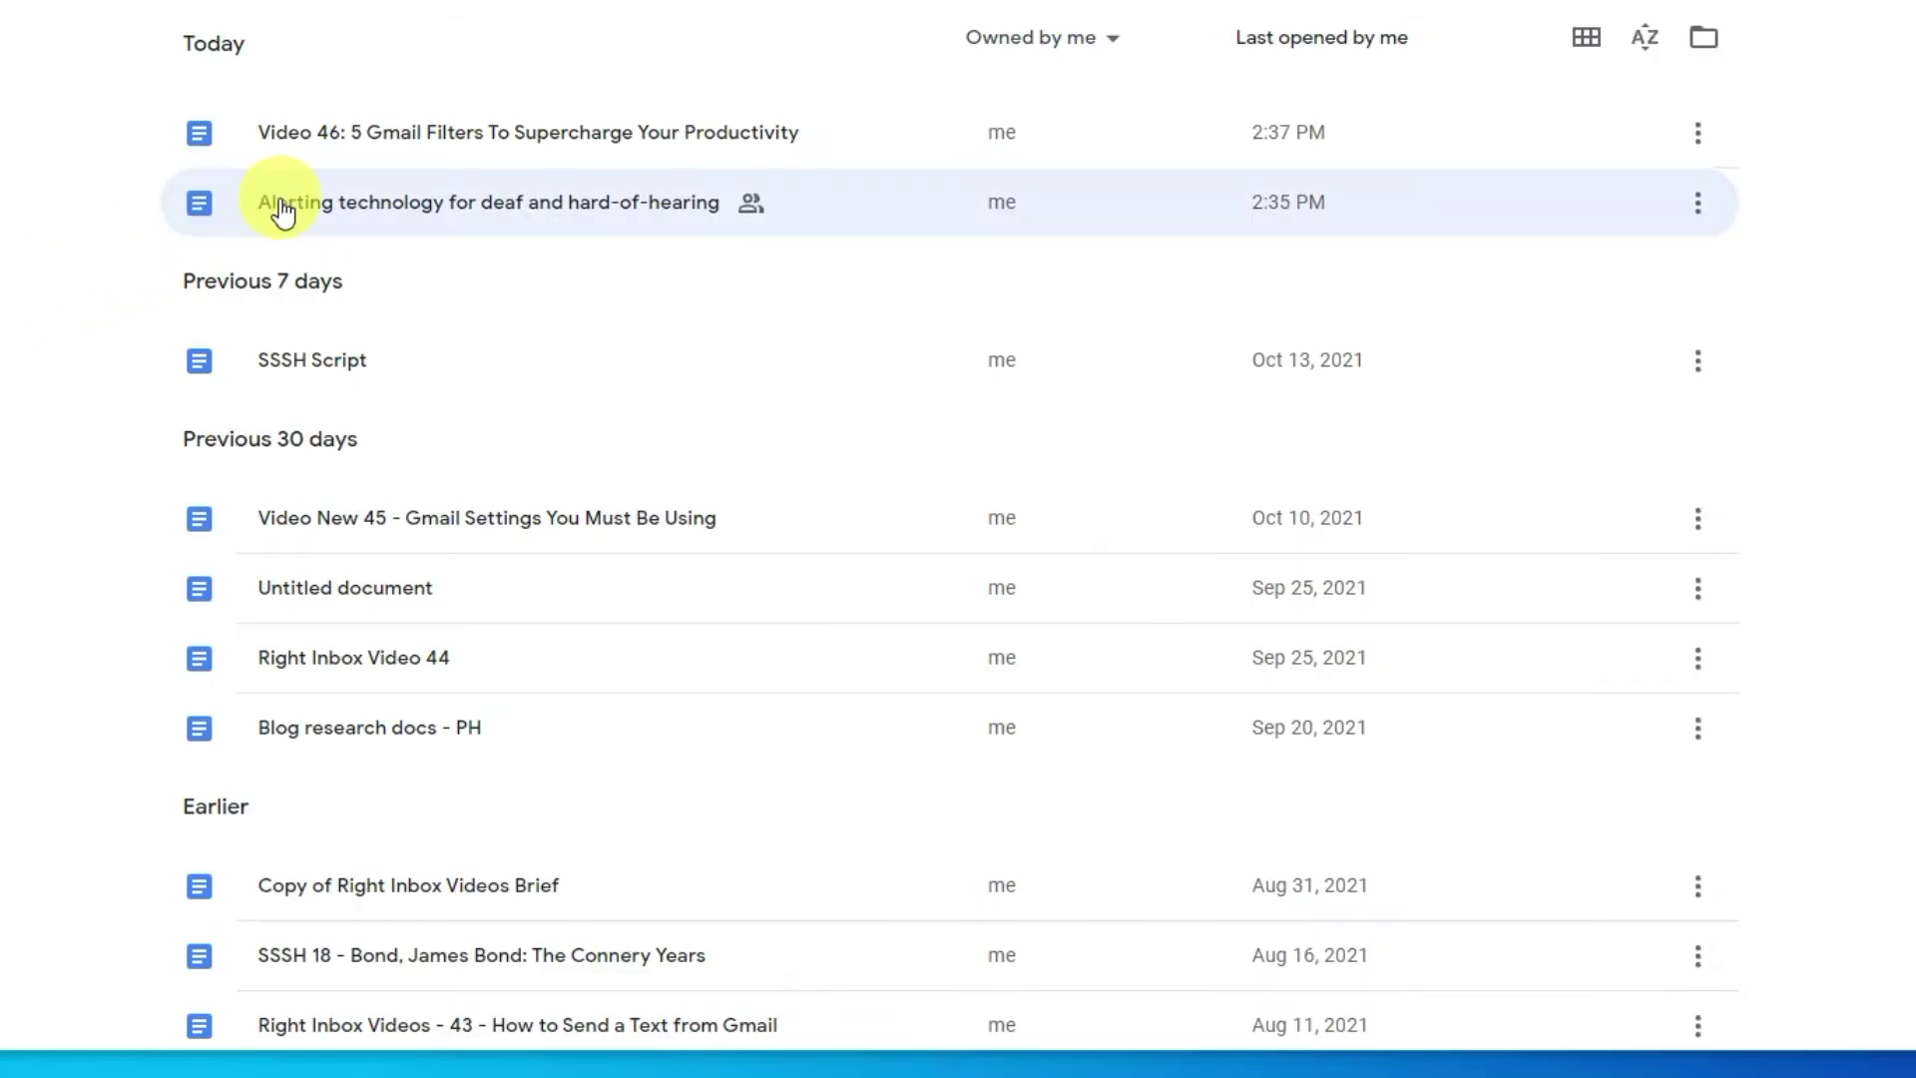
{"action": "double_click", "coordinate": [279, 200]}
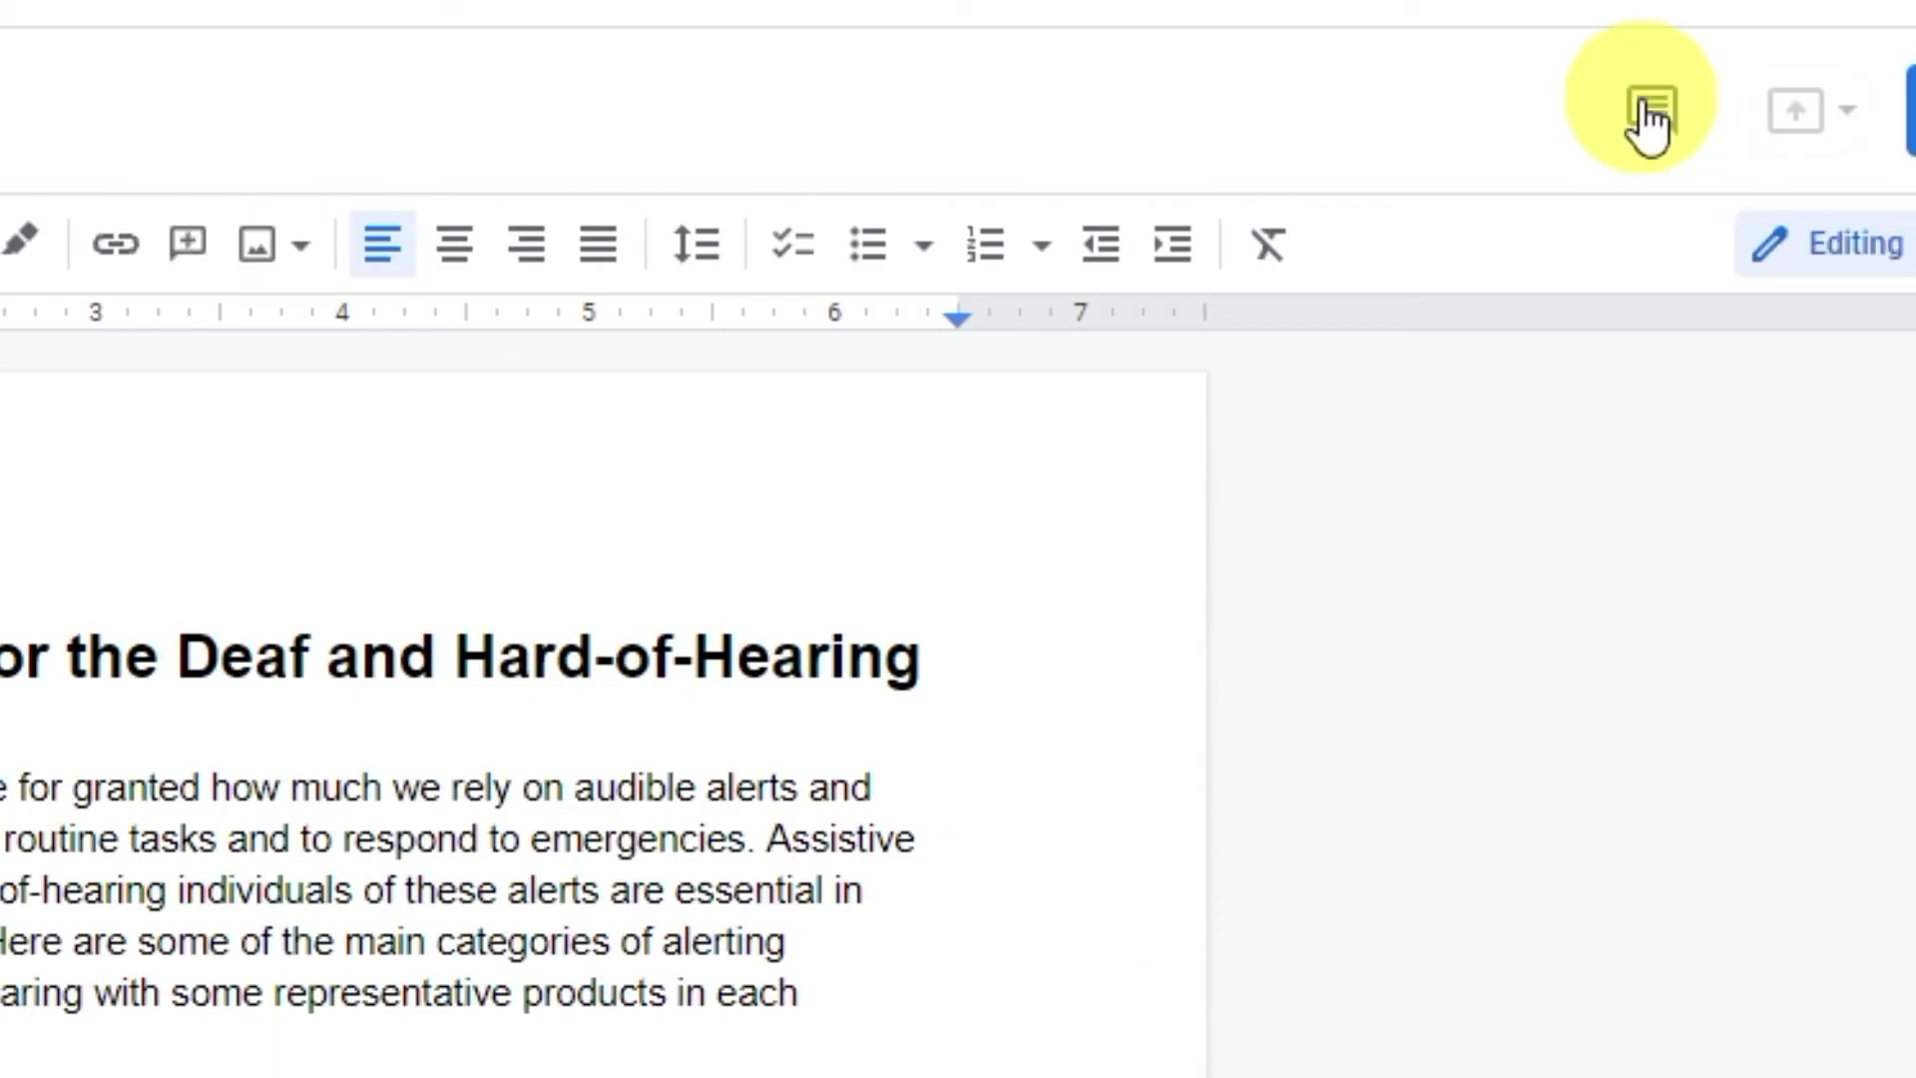
{"action": "left_click", "coordinate": [1650, 112]}
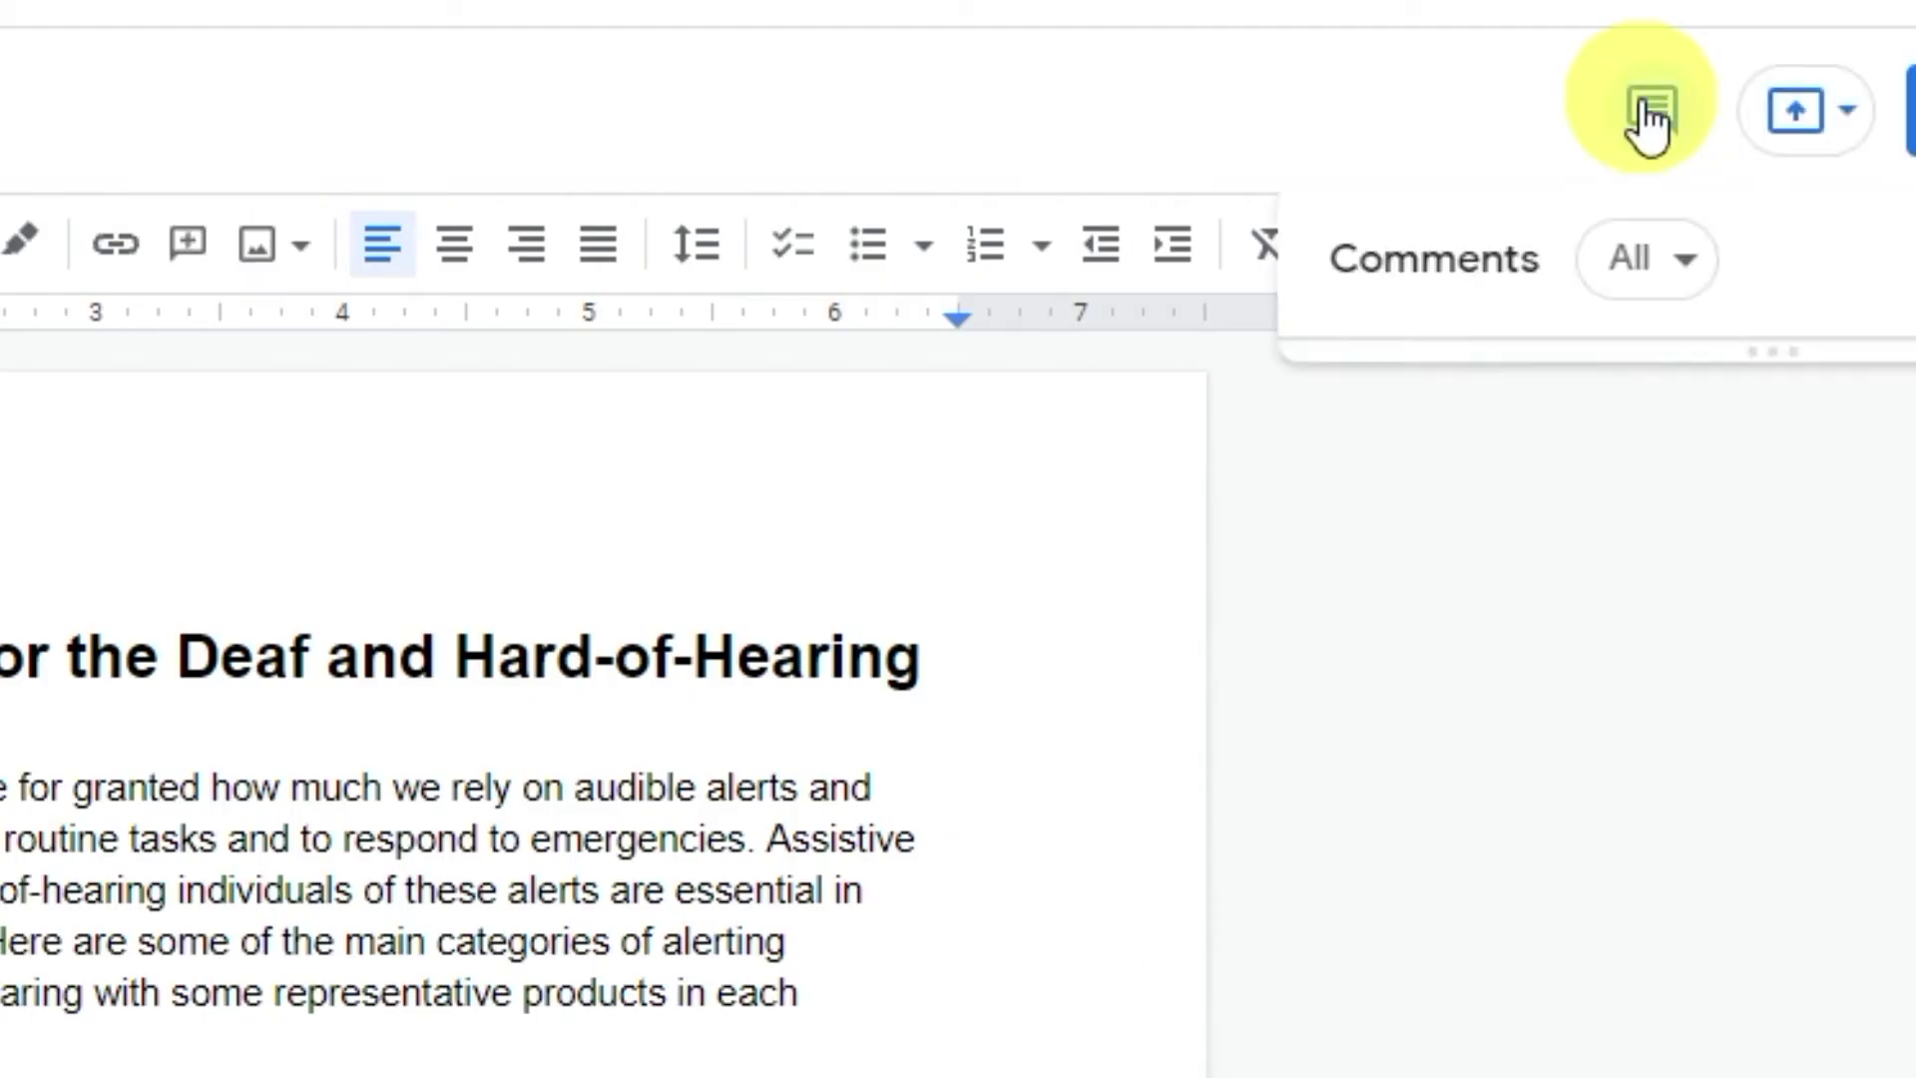
{"action": "left_click", "coordinate": [1704, 295]}
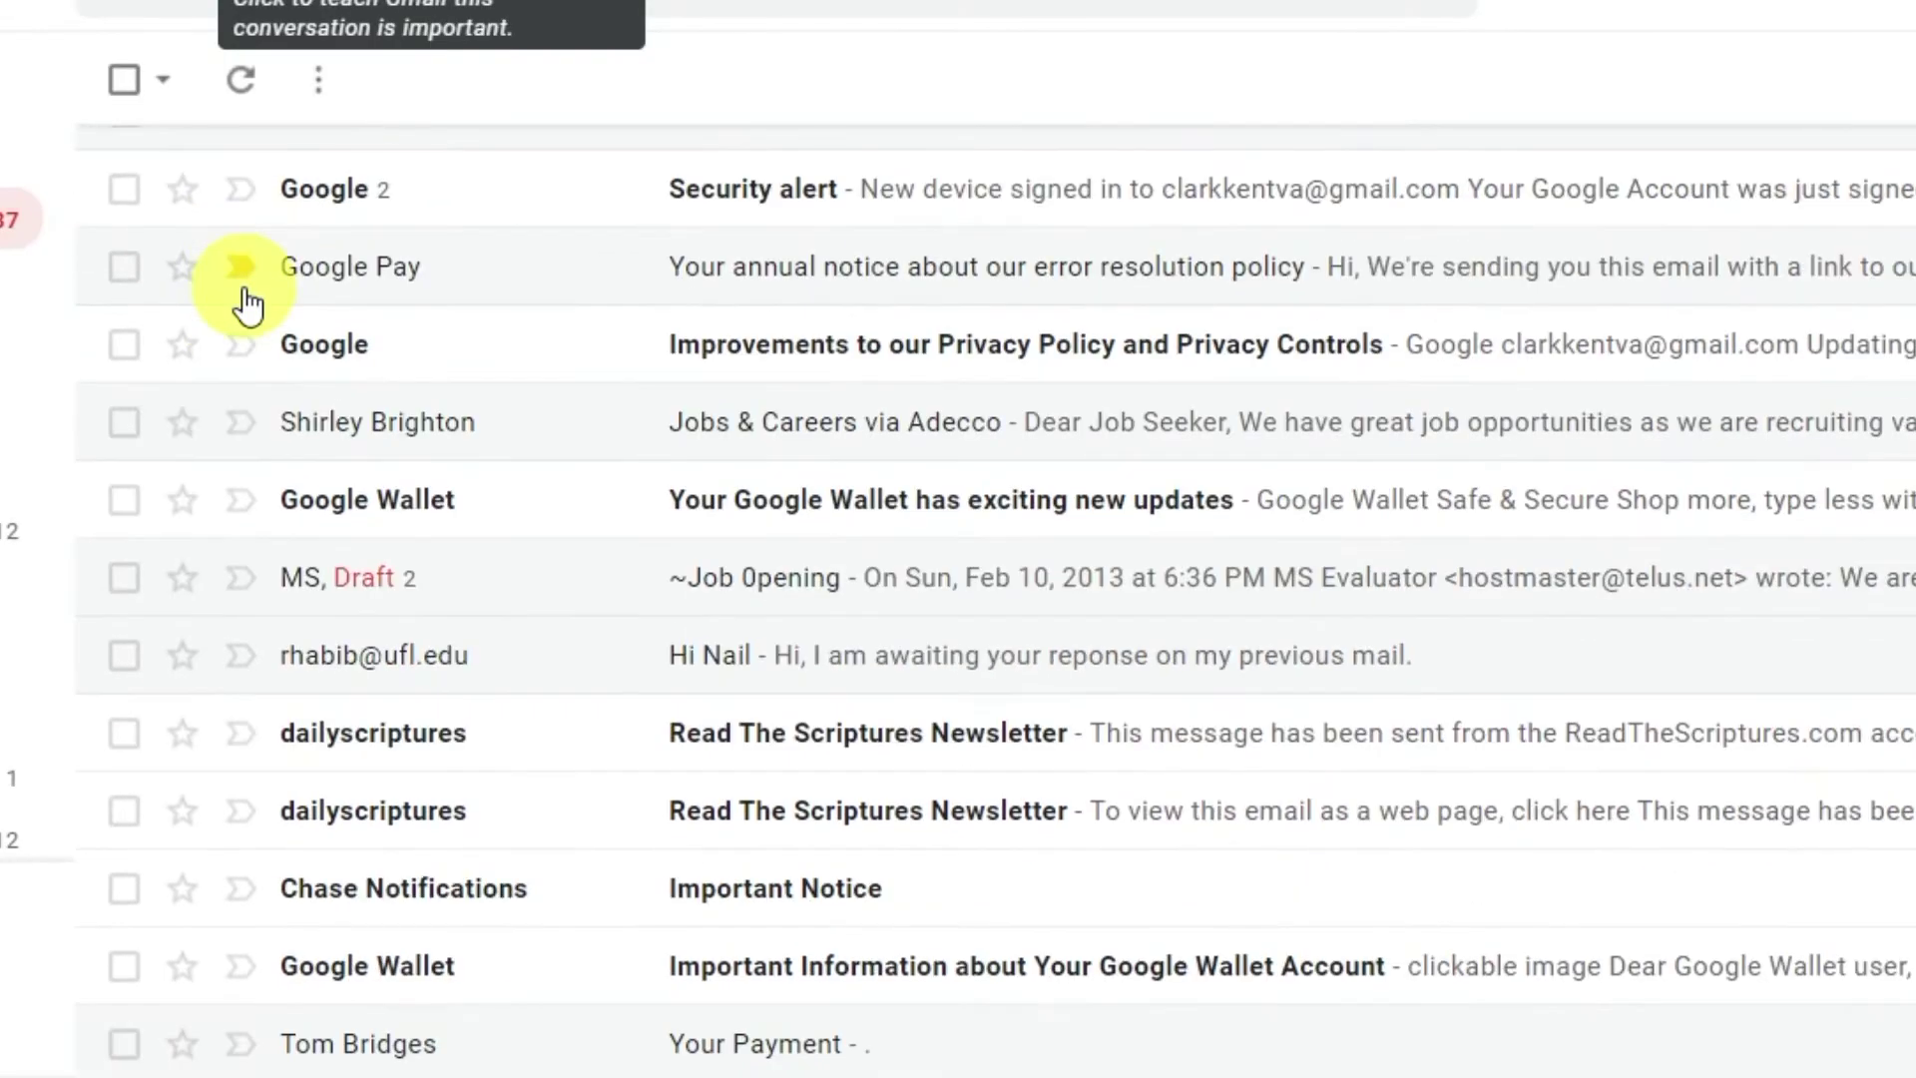
In advanced search, set the To criterion to your own address.
{"action": "scroll", "coordinate": [247, 305], "scroll_direction": "down", "scroll_amount": 6}
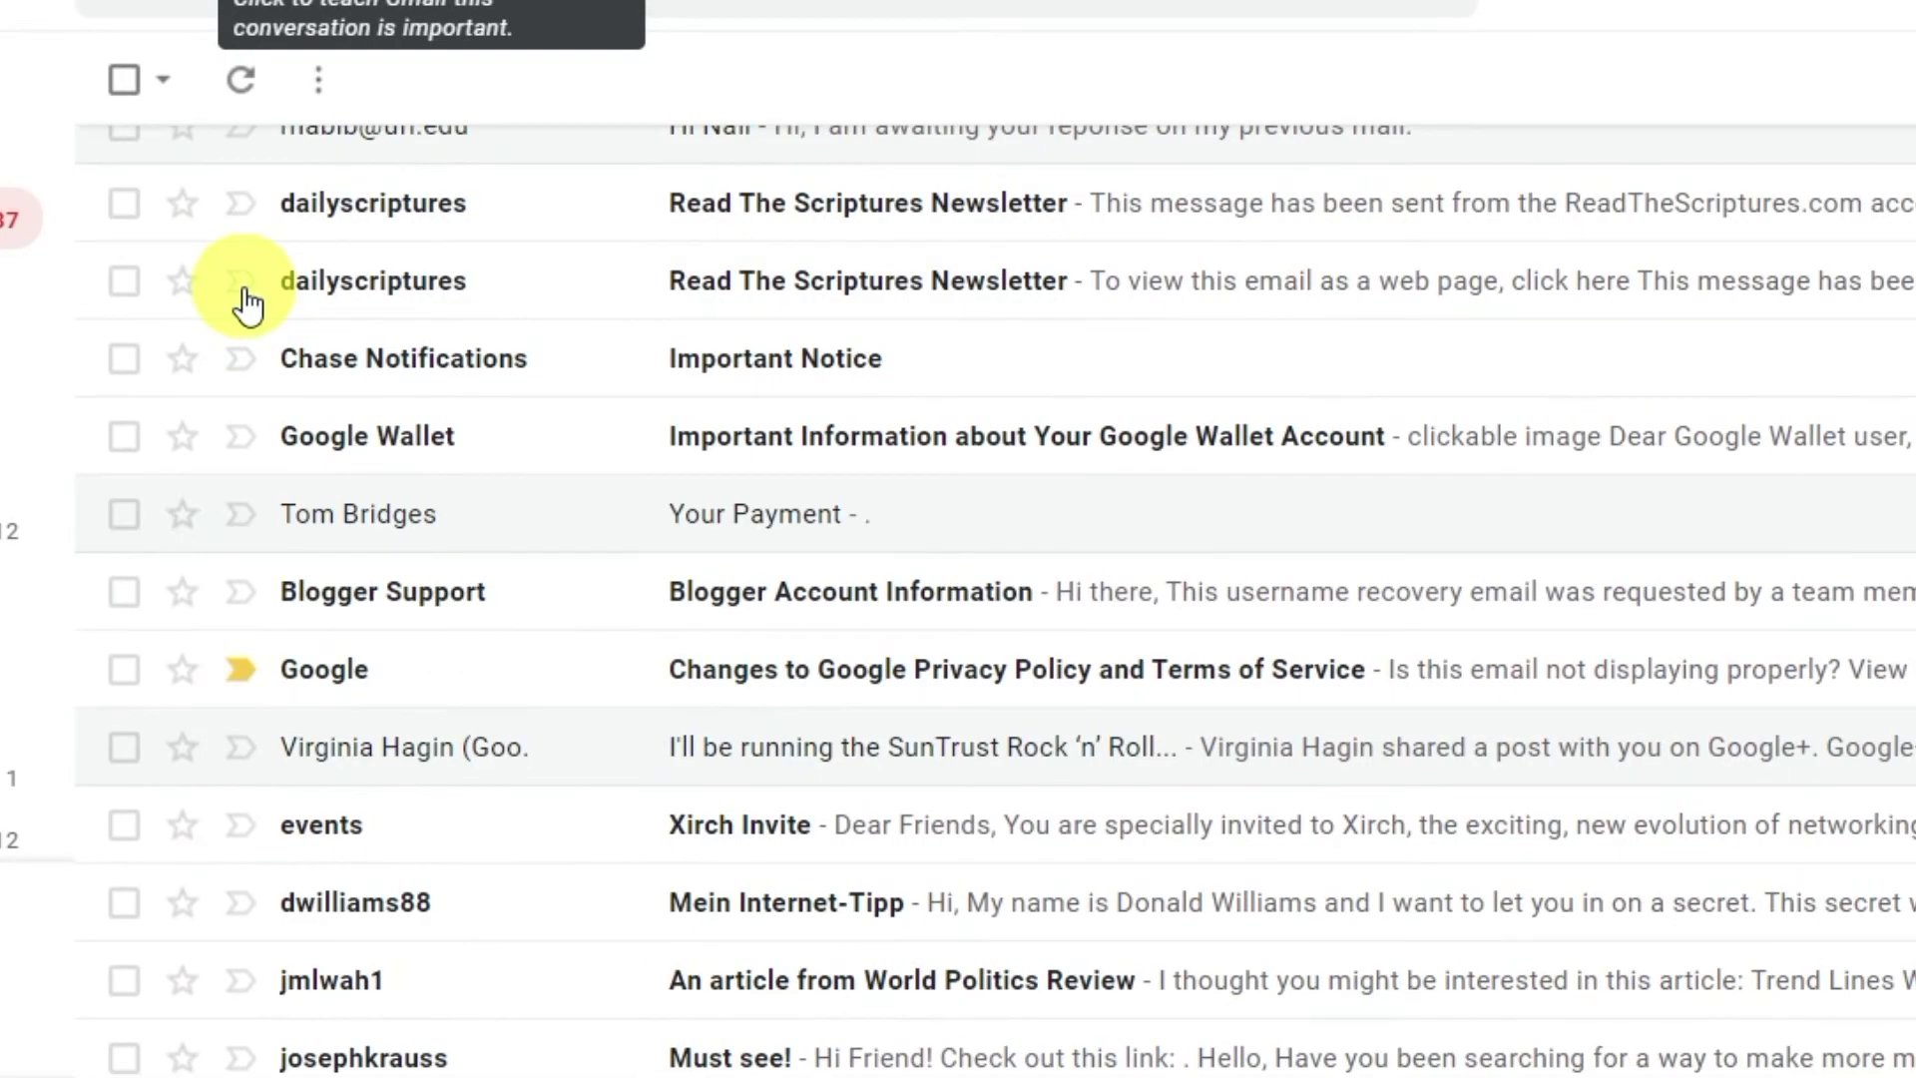
{"action": "scroll", "coordinate": [247, 305], "scroll_direction": "down", "scroll_amount": 7}
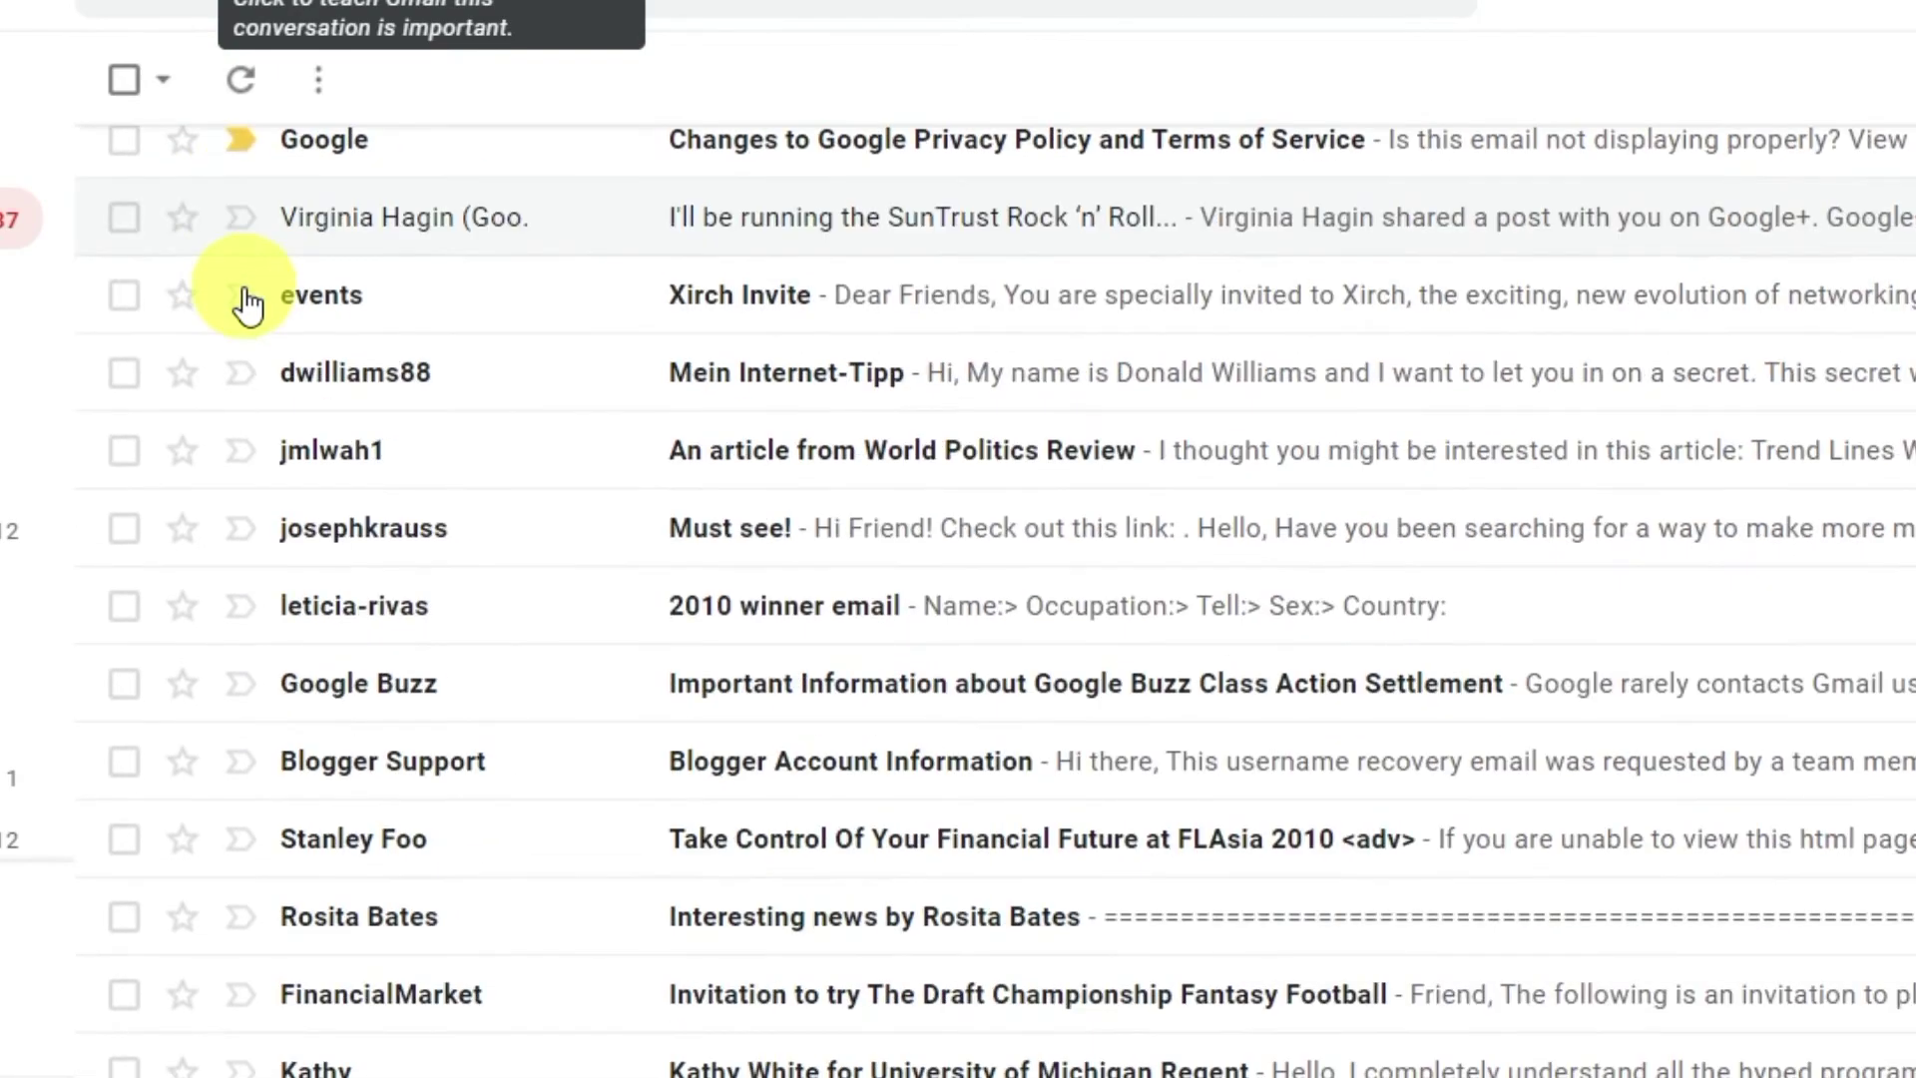
{"action": "scroll", "coordinate": [248, 305], "scroll_direction": "down", "scroll_amount": 9}
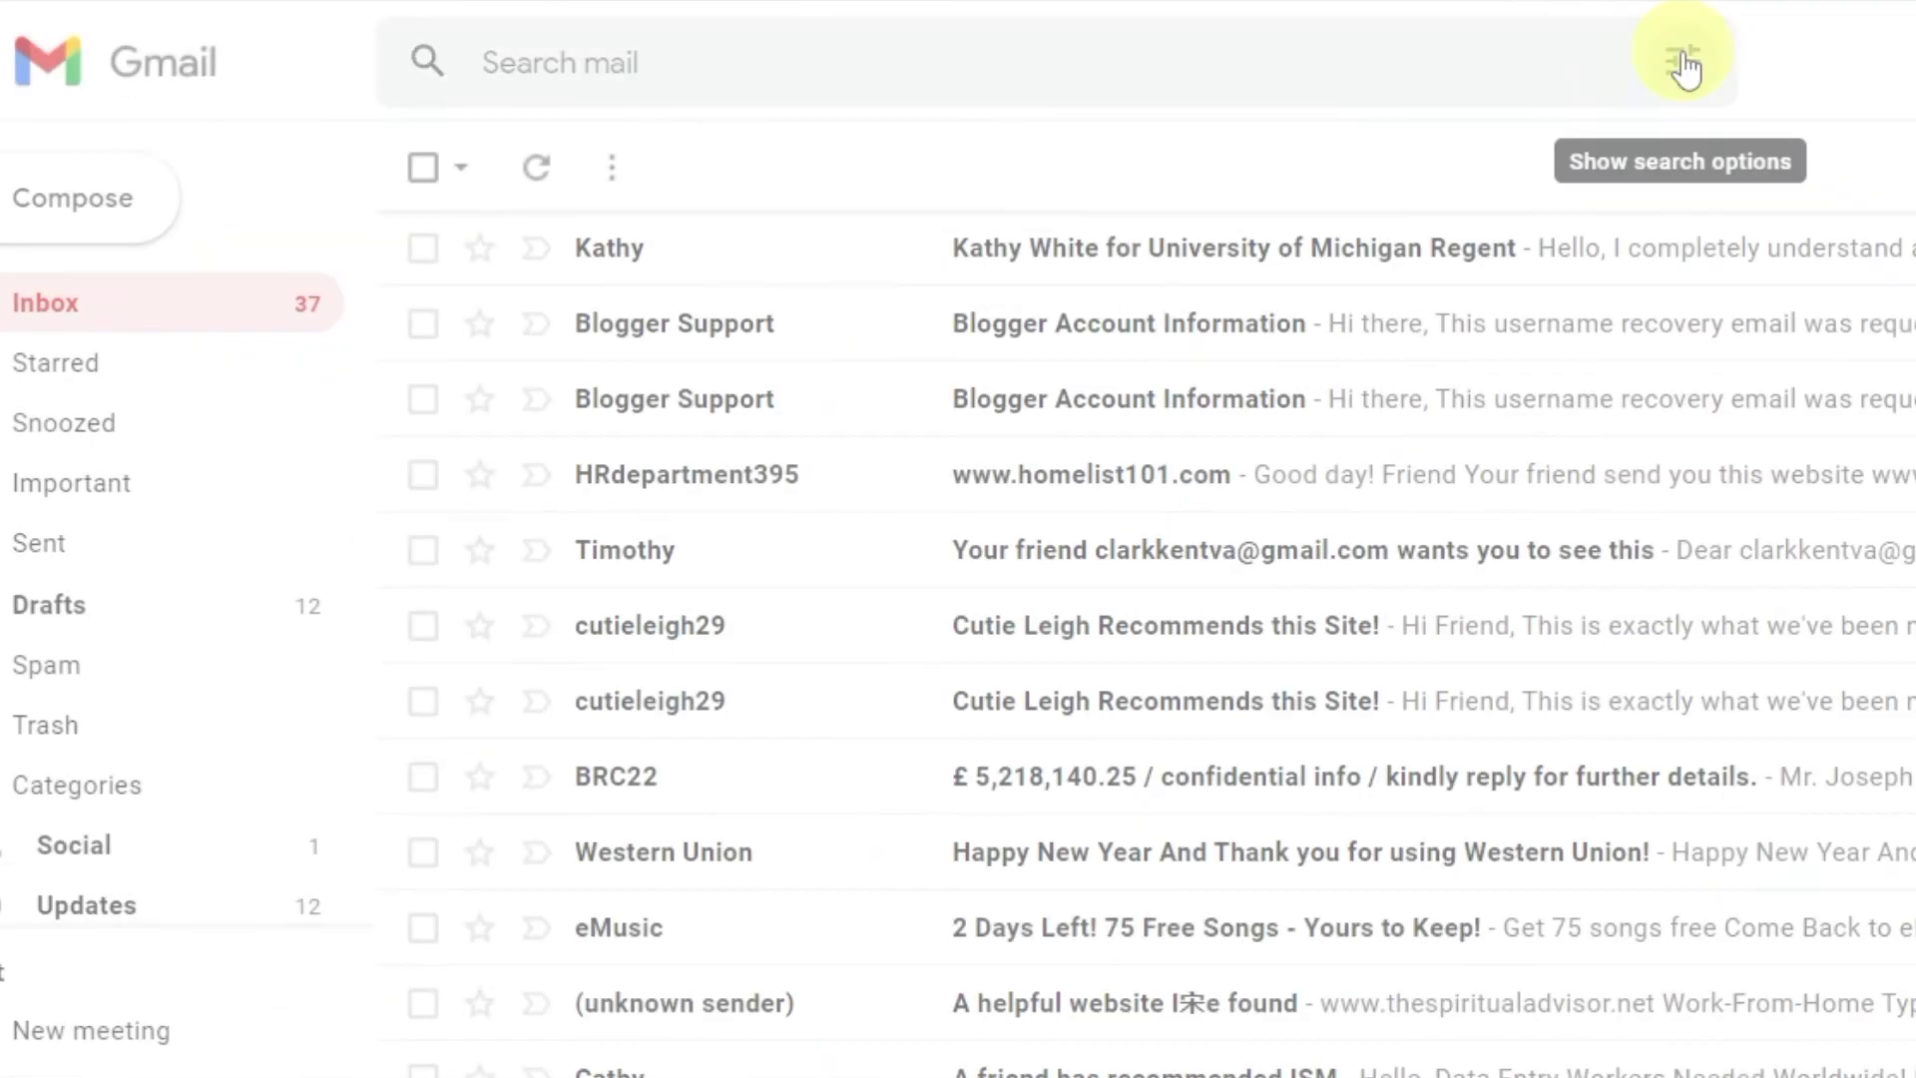
{"action": "left_click", "coordinate": [1684, 61]}
{"action": "left_click", "coordinate": [708, 234]}
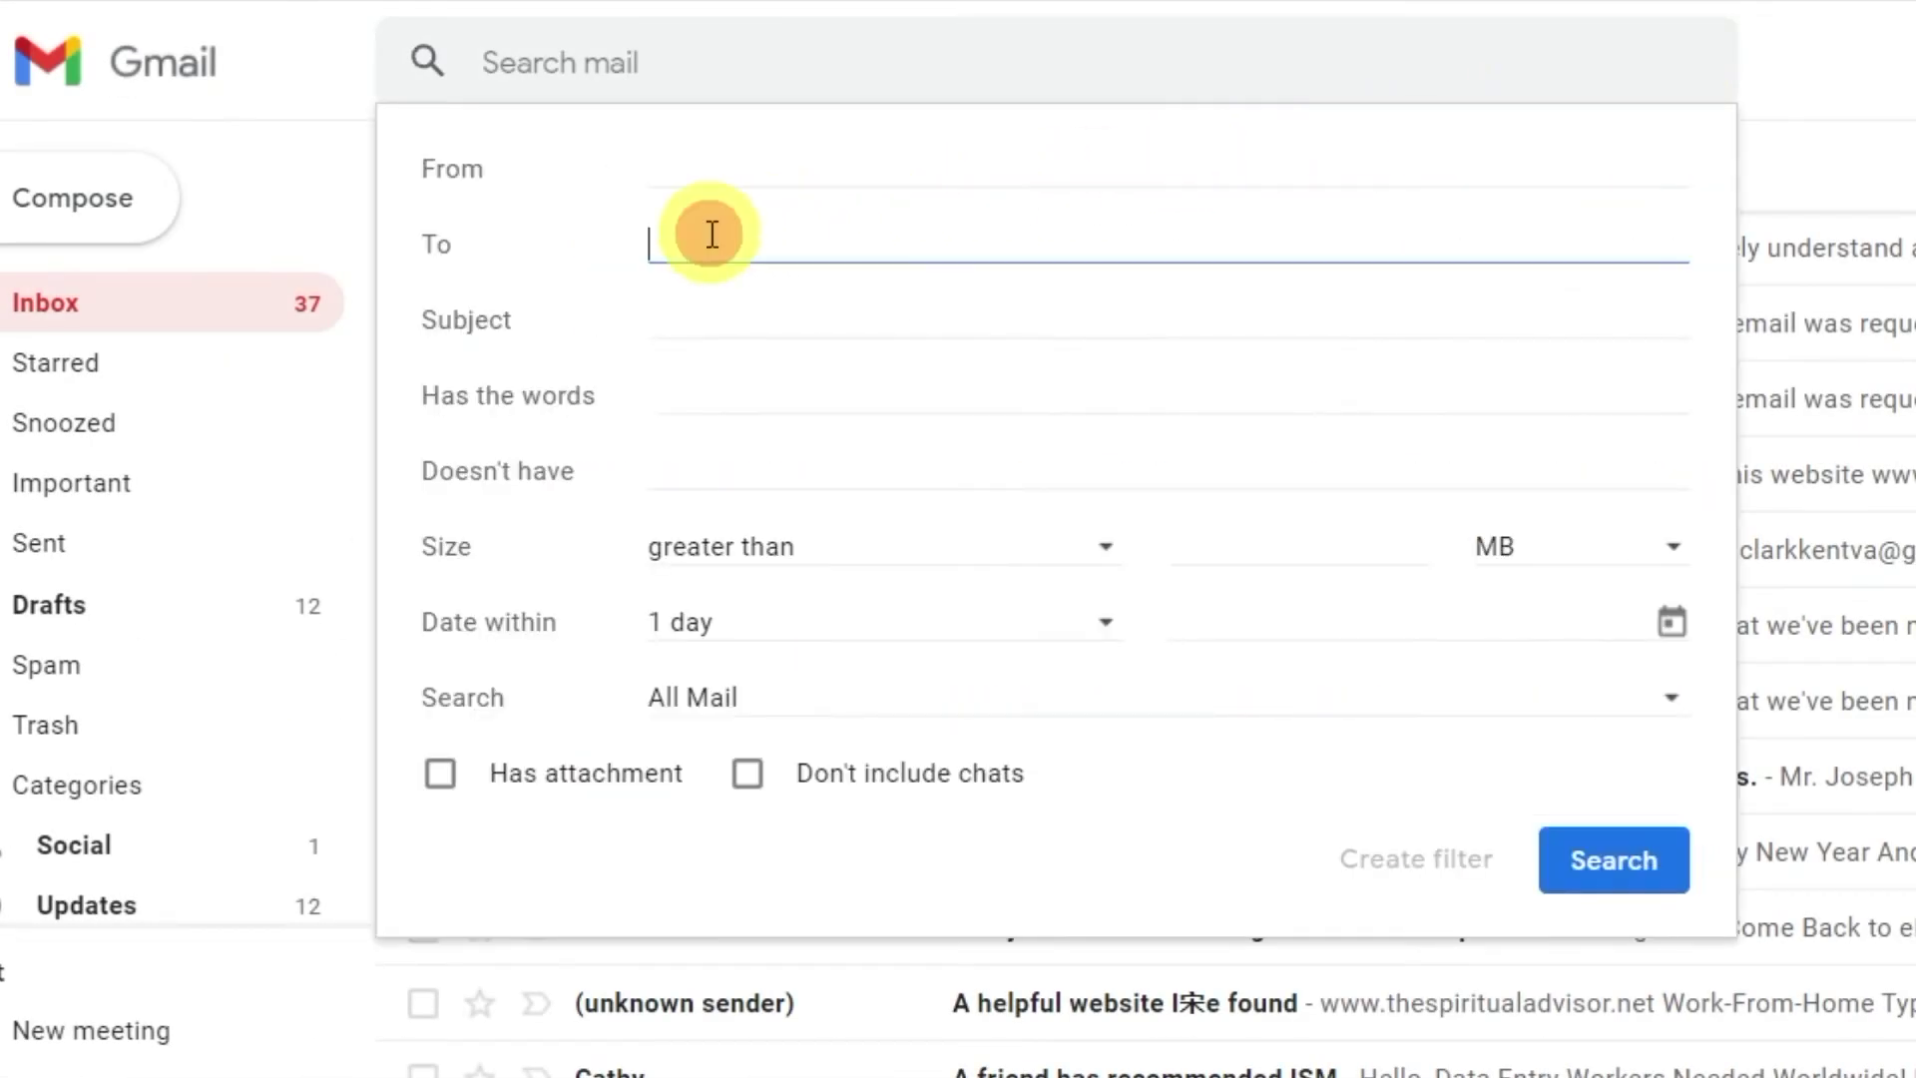
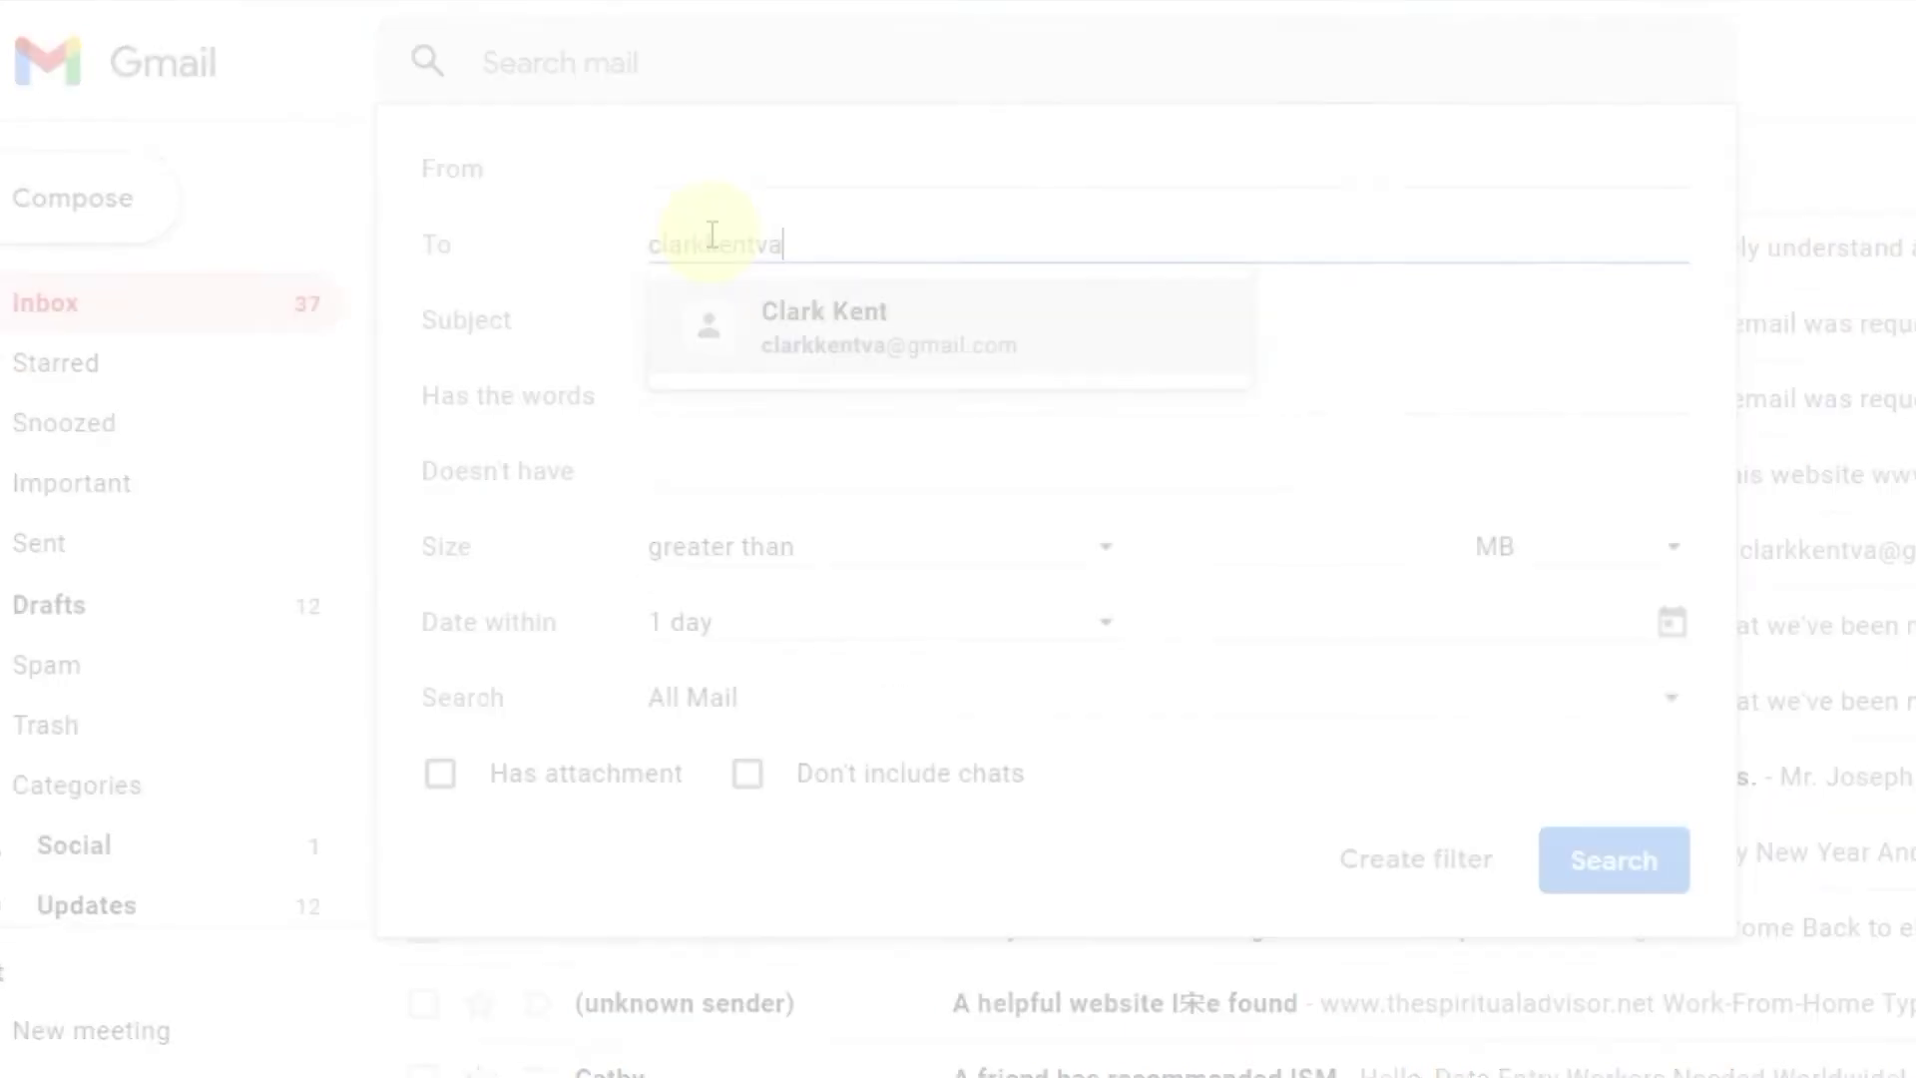
{"action": "left_click", "coordinate": [683, 324]}
Match 'invite.vcs' with attachments, create the filter, and pick a label to apply.
{"action": "left_click", "coordinate": [670, 389]}
{"action": "type", "text": "invite.ics"}
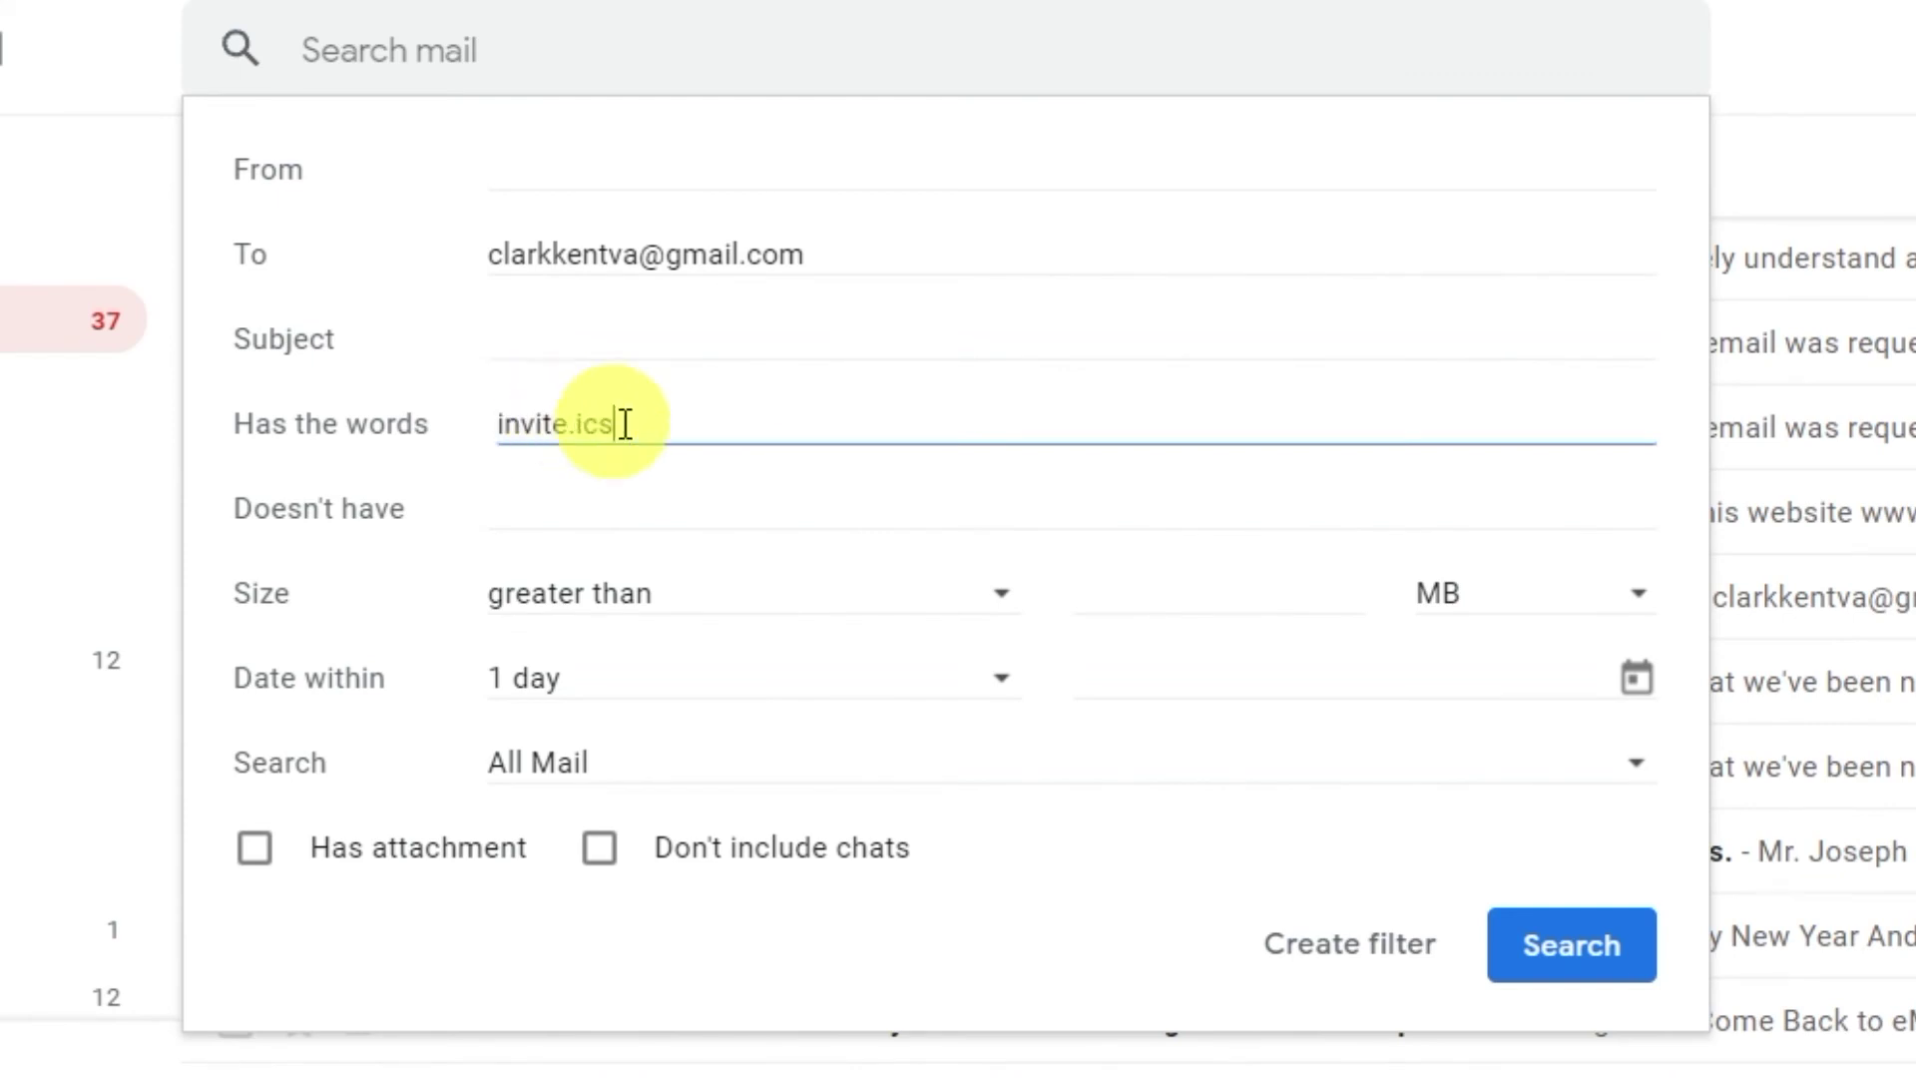
{"action": "left_click_drag", "start_coordinate": [549, 419], "coordinate": [445, 415]}
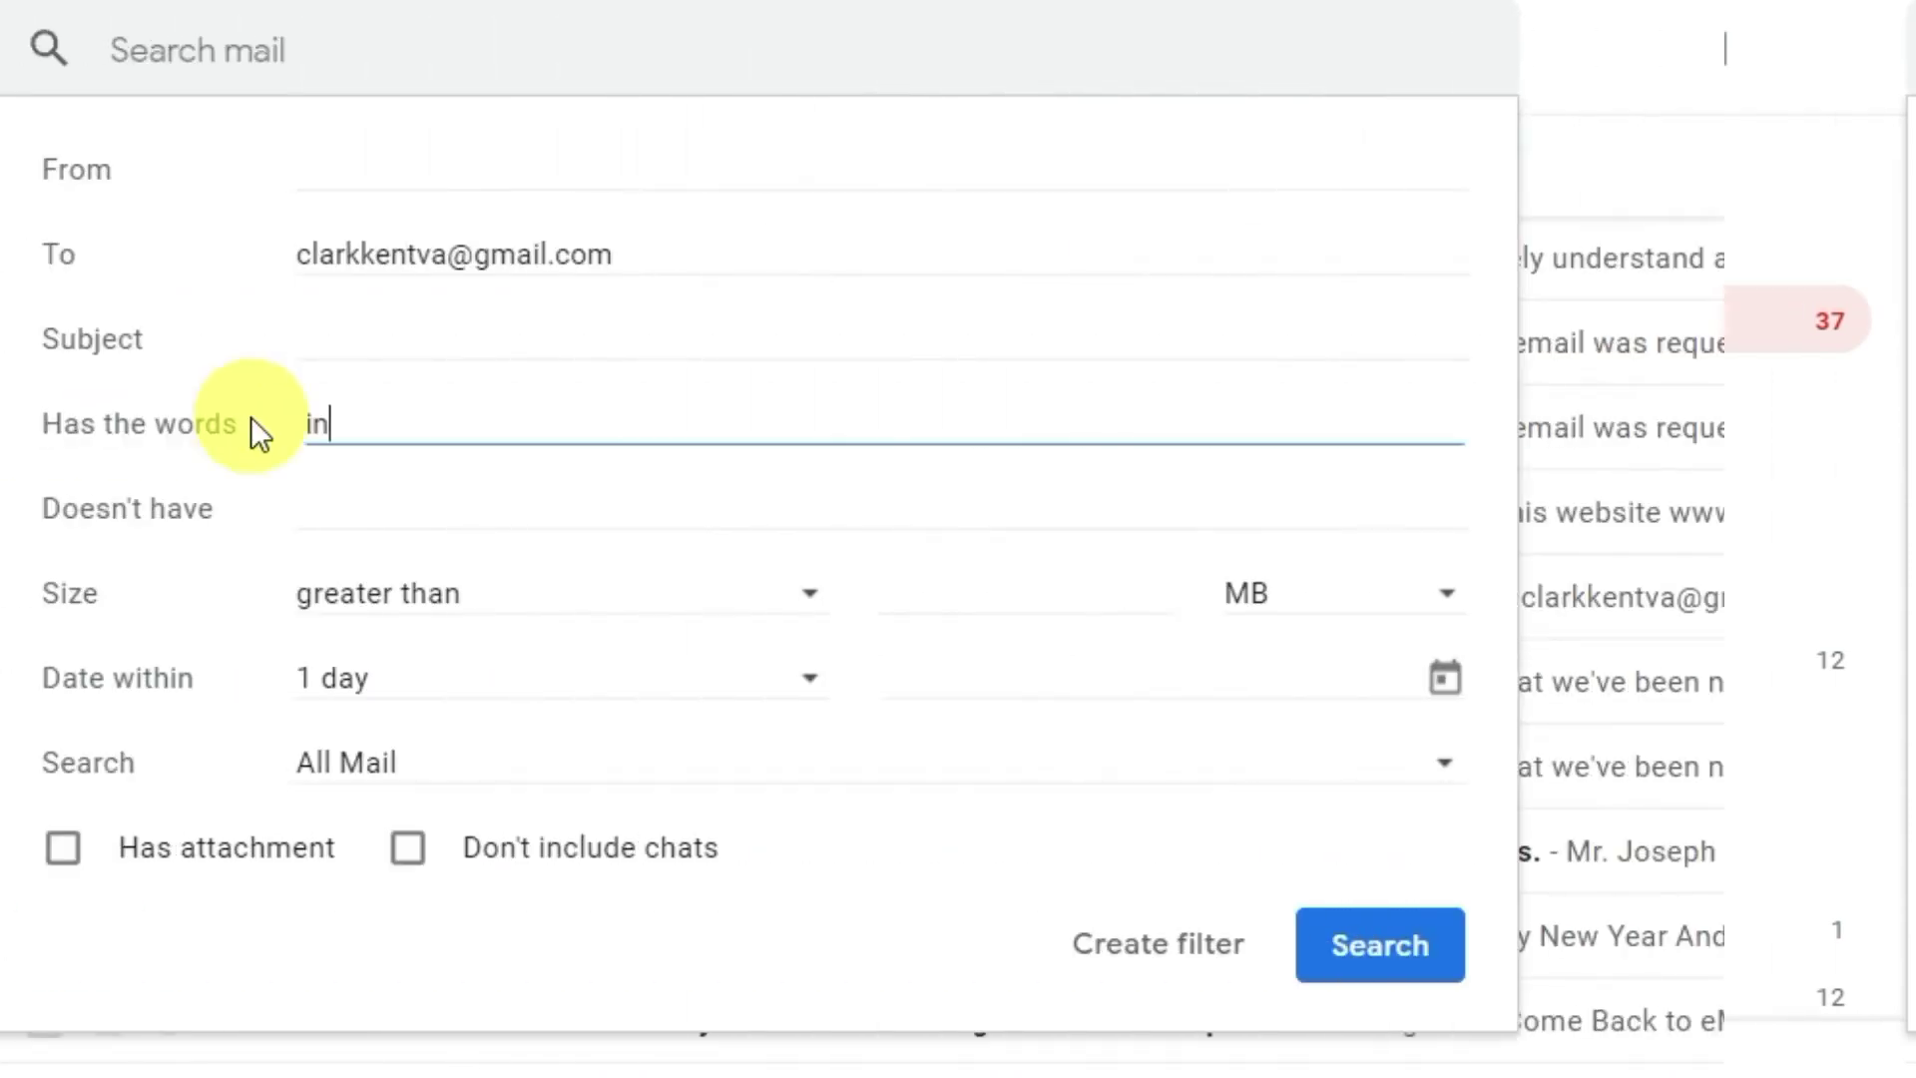
{"action": "type", "text": "vite."}
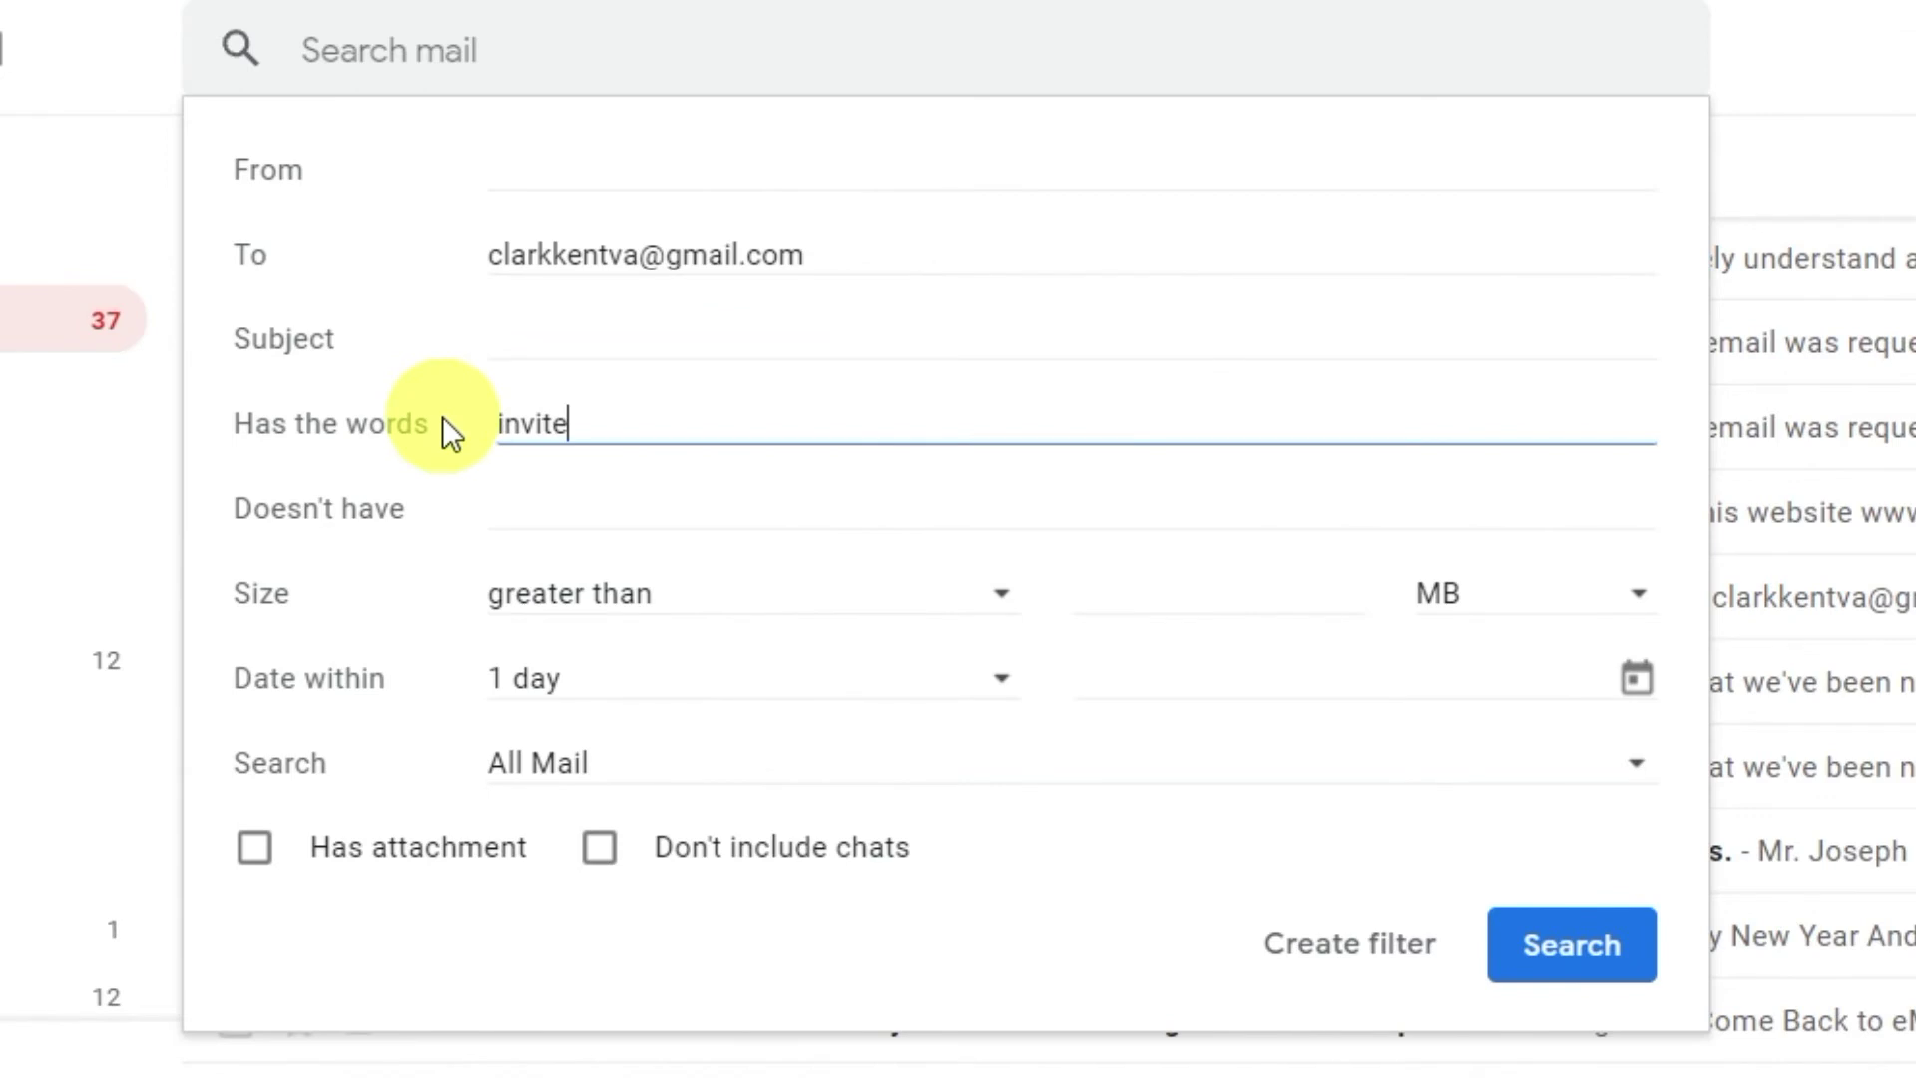
{"action": "type", "text": "vcs"}
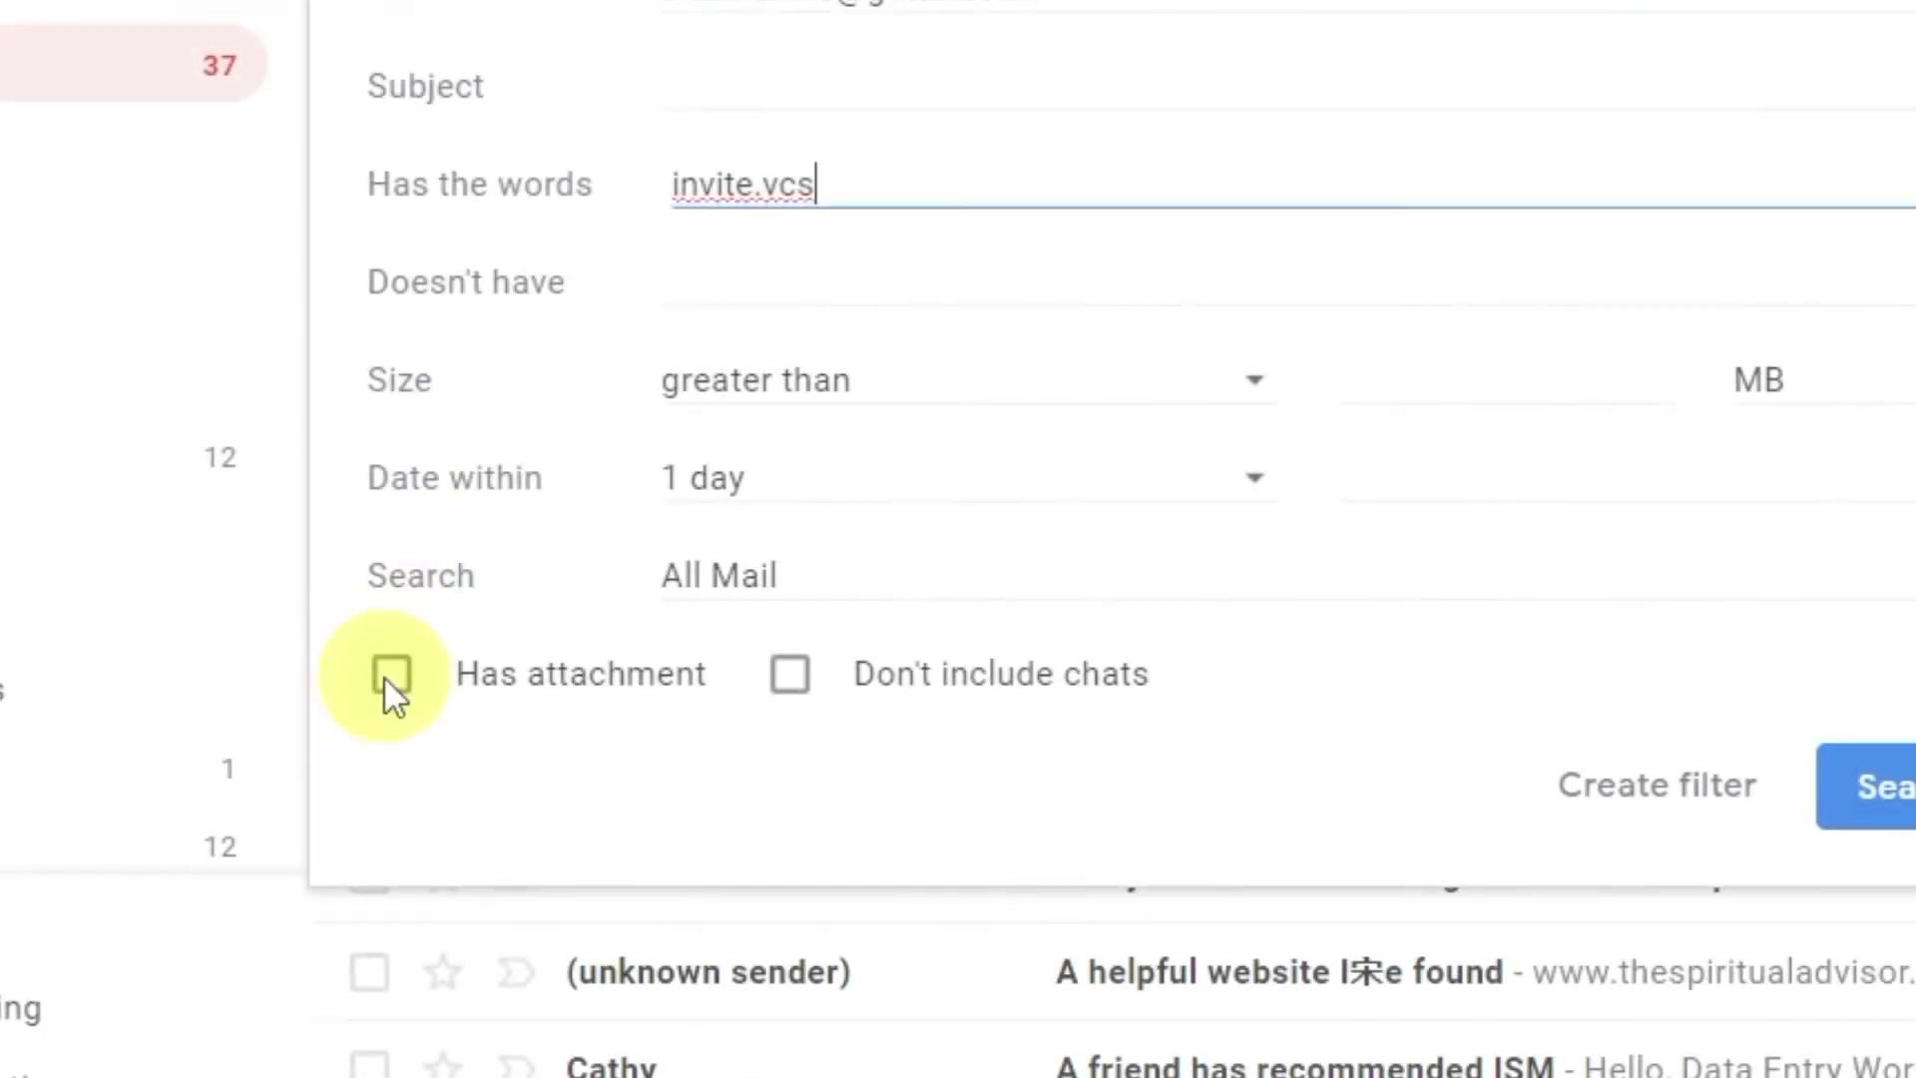
{"action": "left_click", "coordinate": [392, 676]}
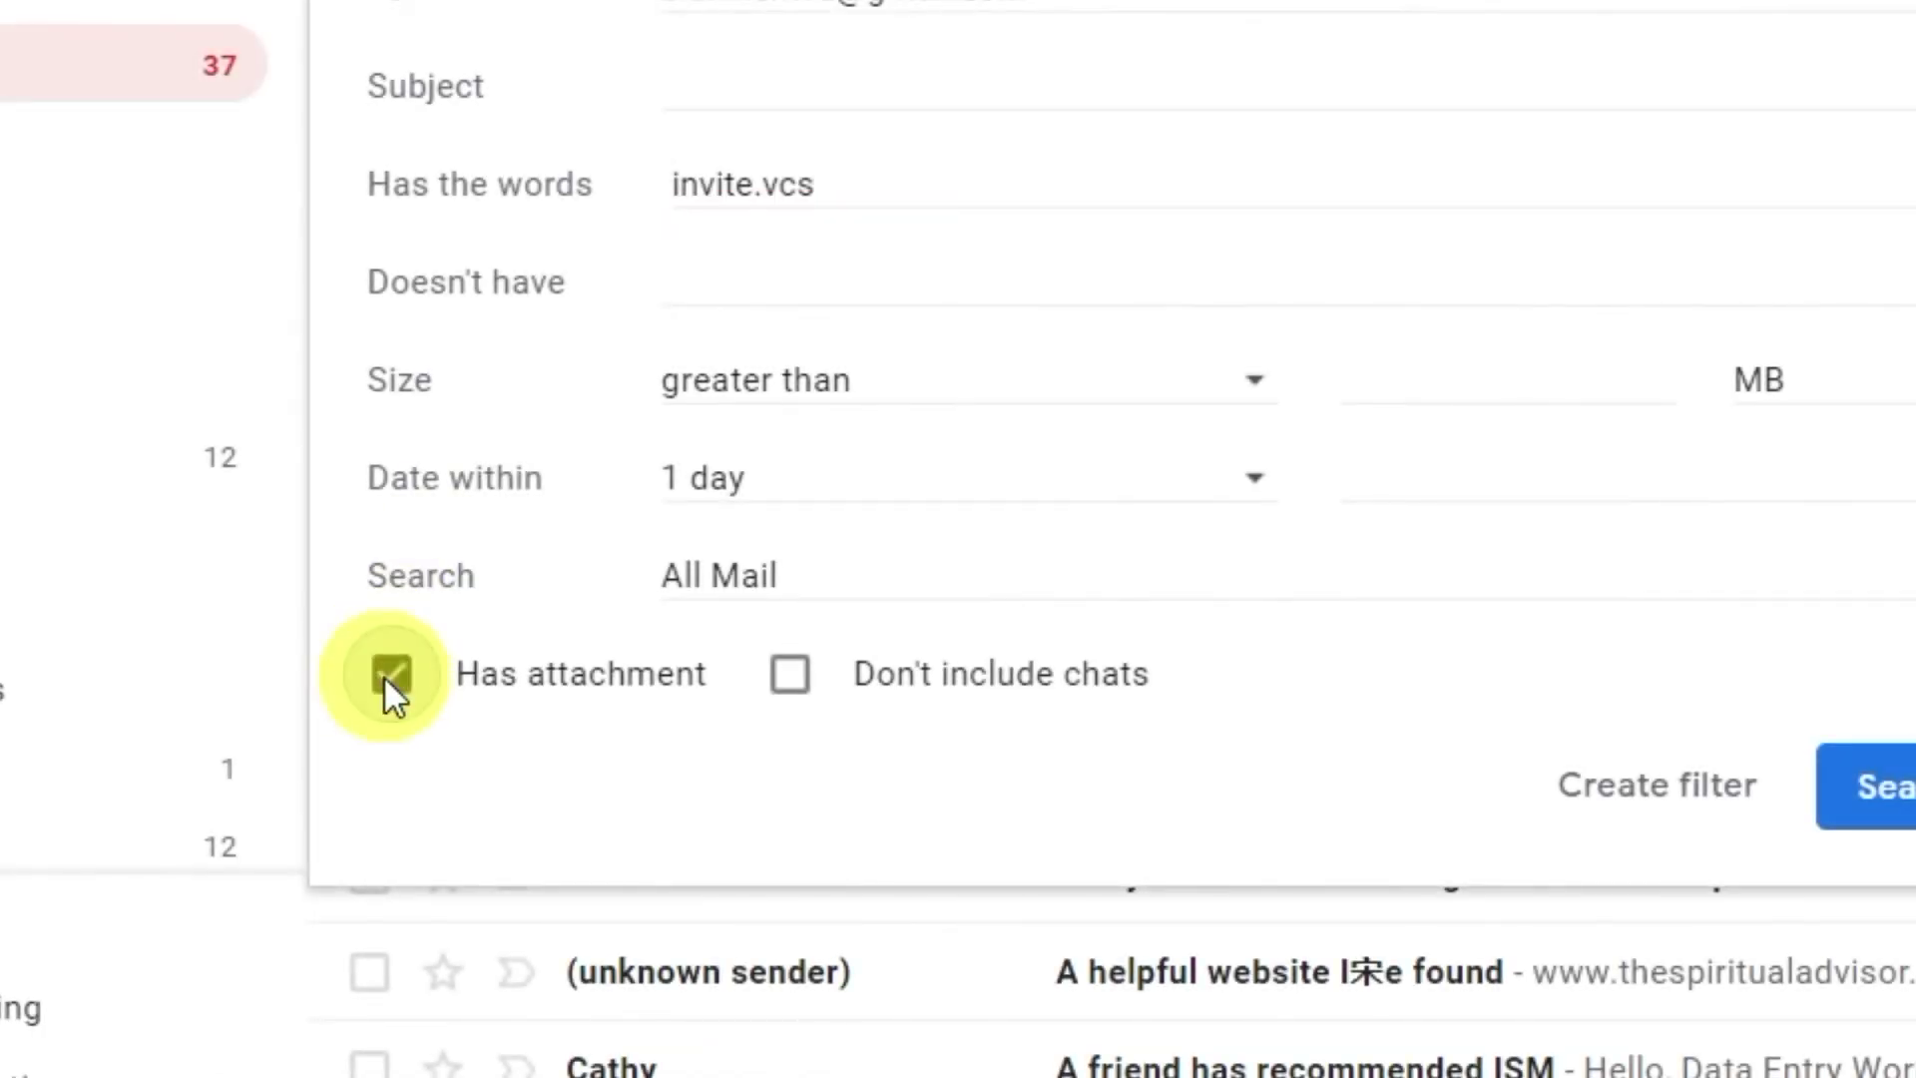
{"action": "left_click", "coordinate": [1736, 798]}
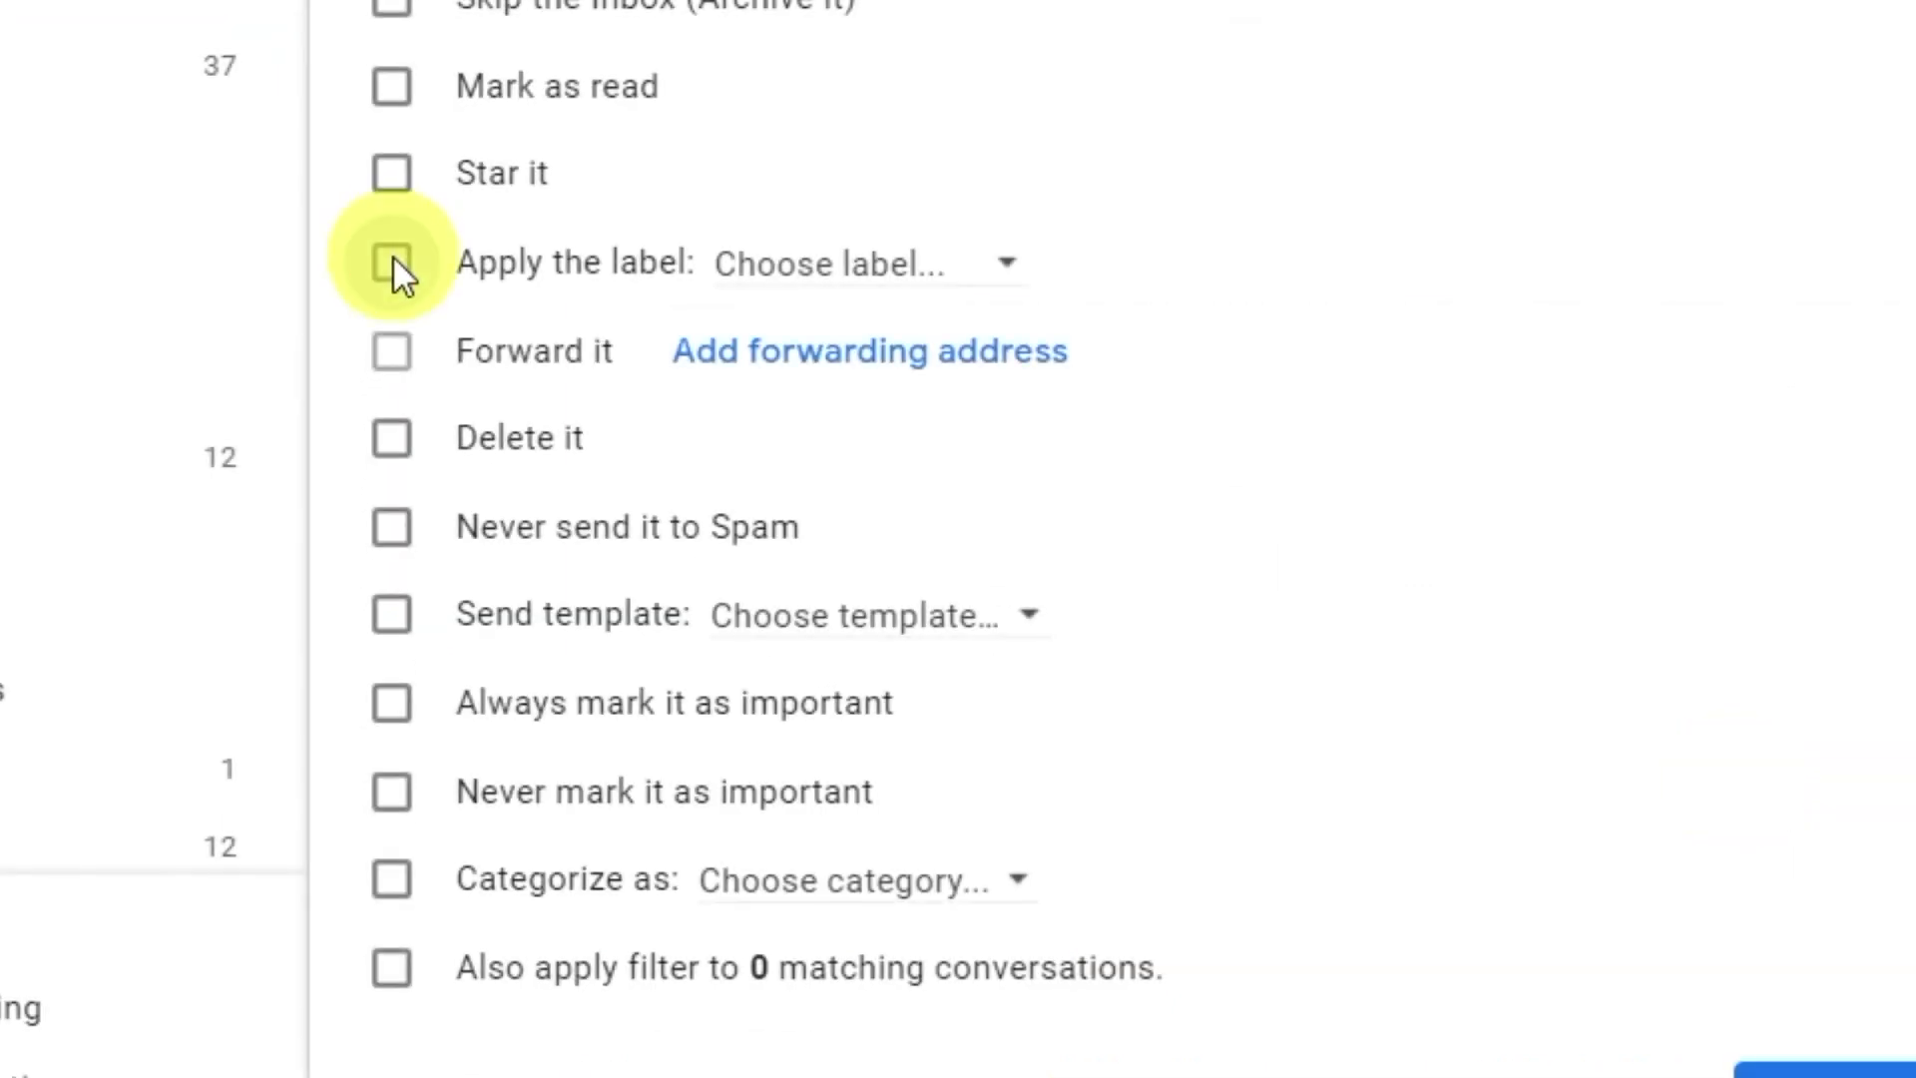
{"action": "left_click", "coordinate": [393, 262]}
{"action": "left_click", "coordinate": [1010, 274]}
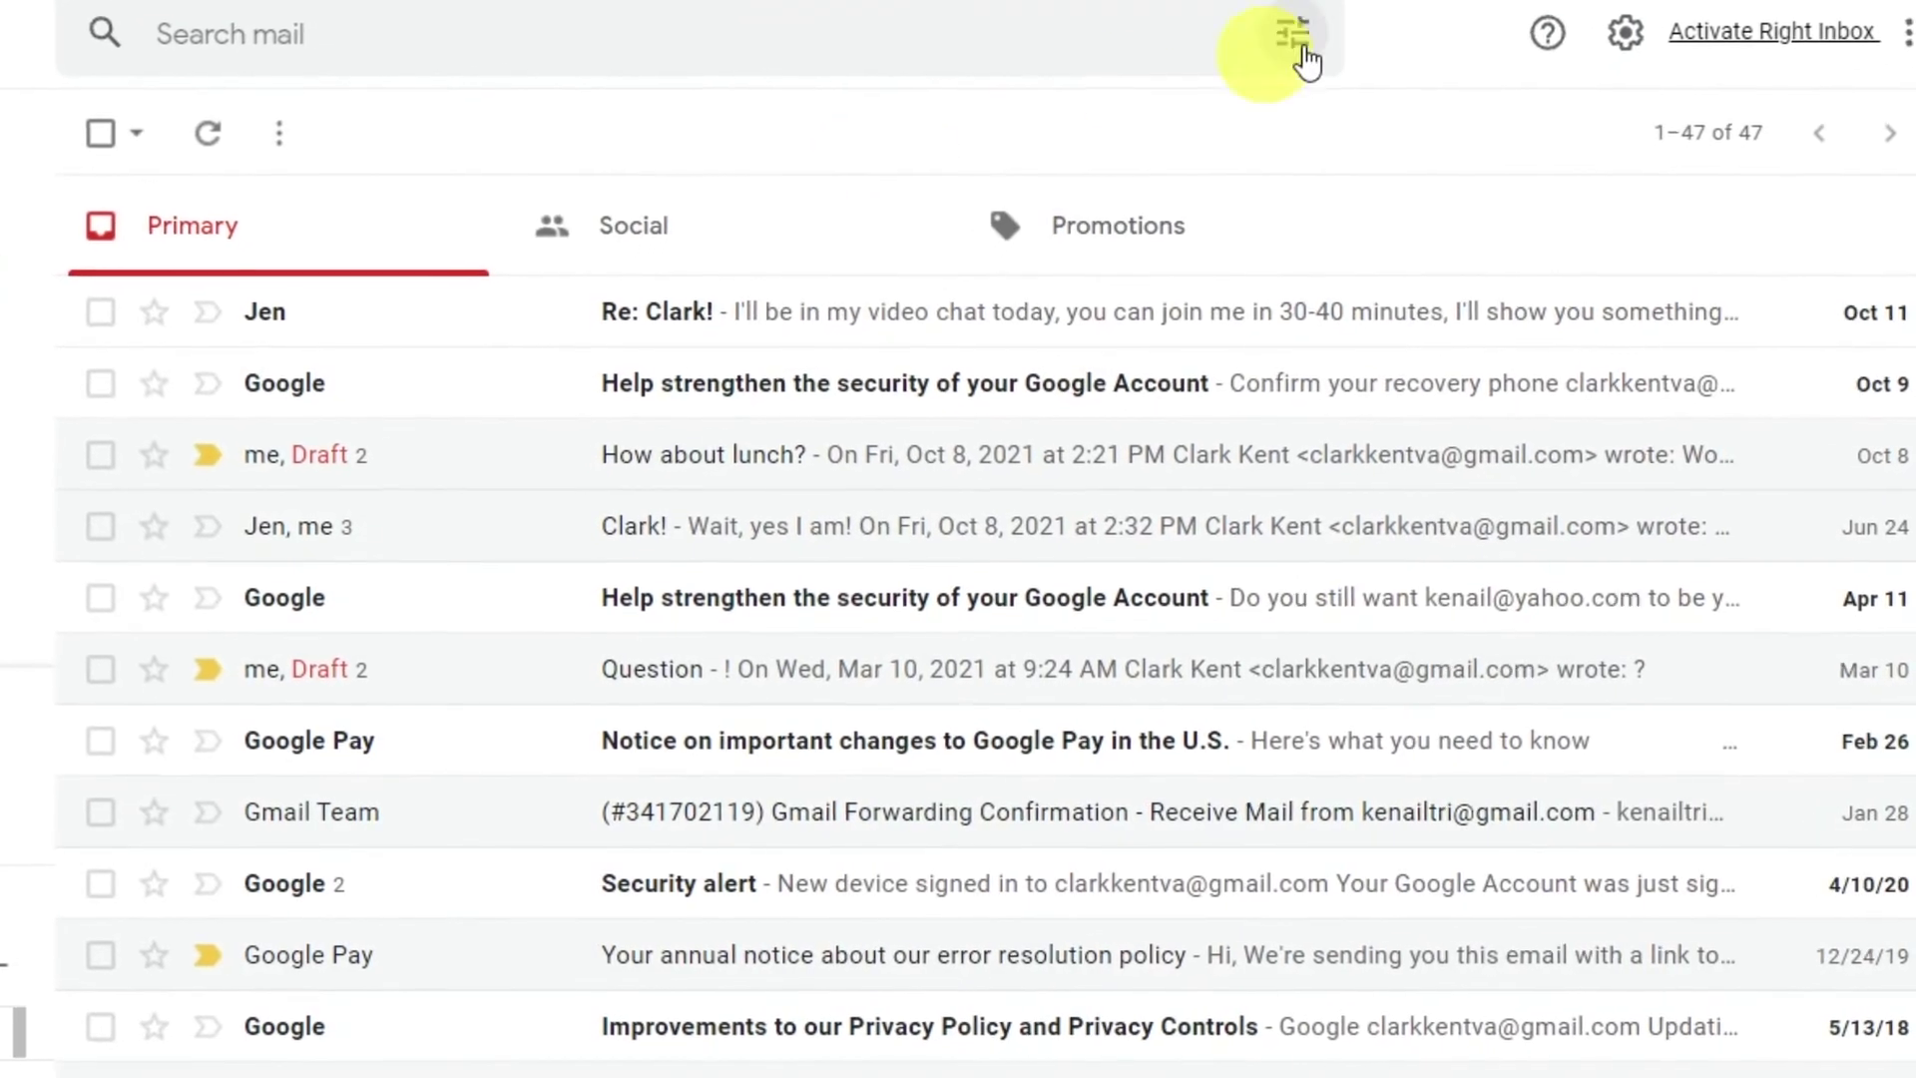
In Filters and Blocked Addresses, select the Out of the office template filter and export it.
{"action": "left_click", "coordinate": [1626, 28]}
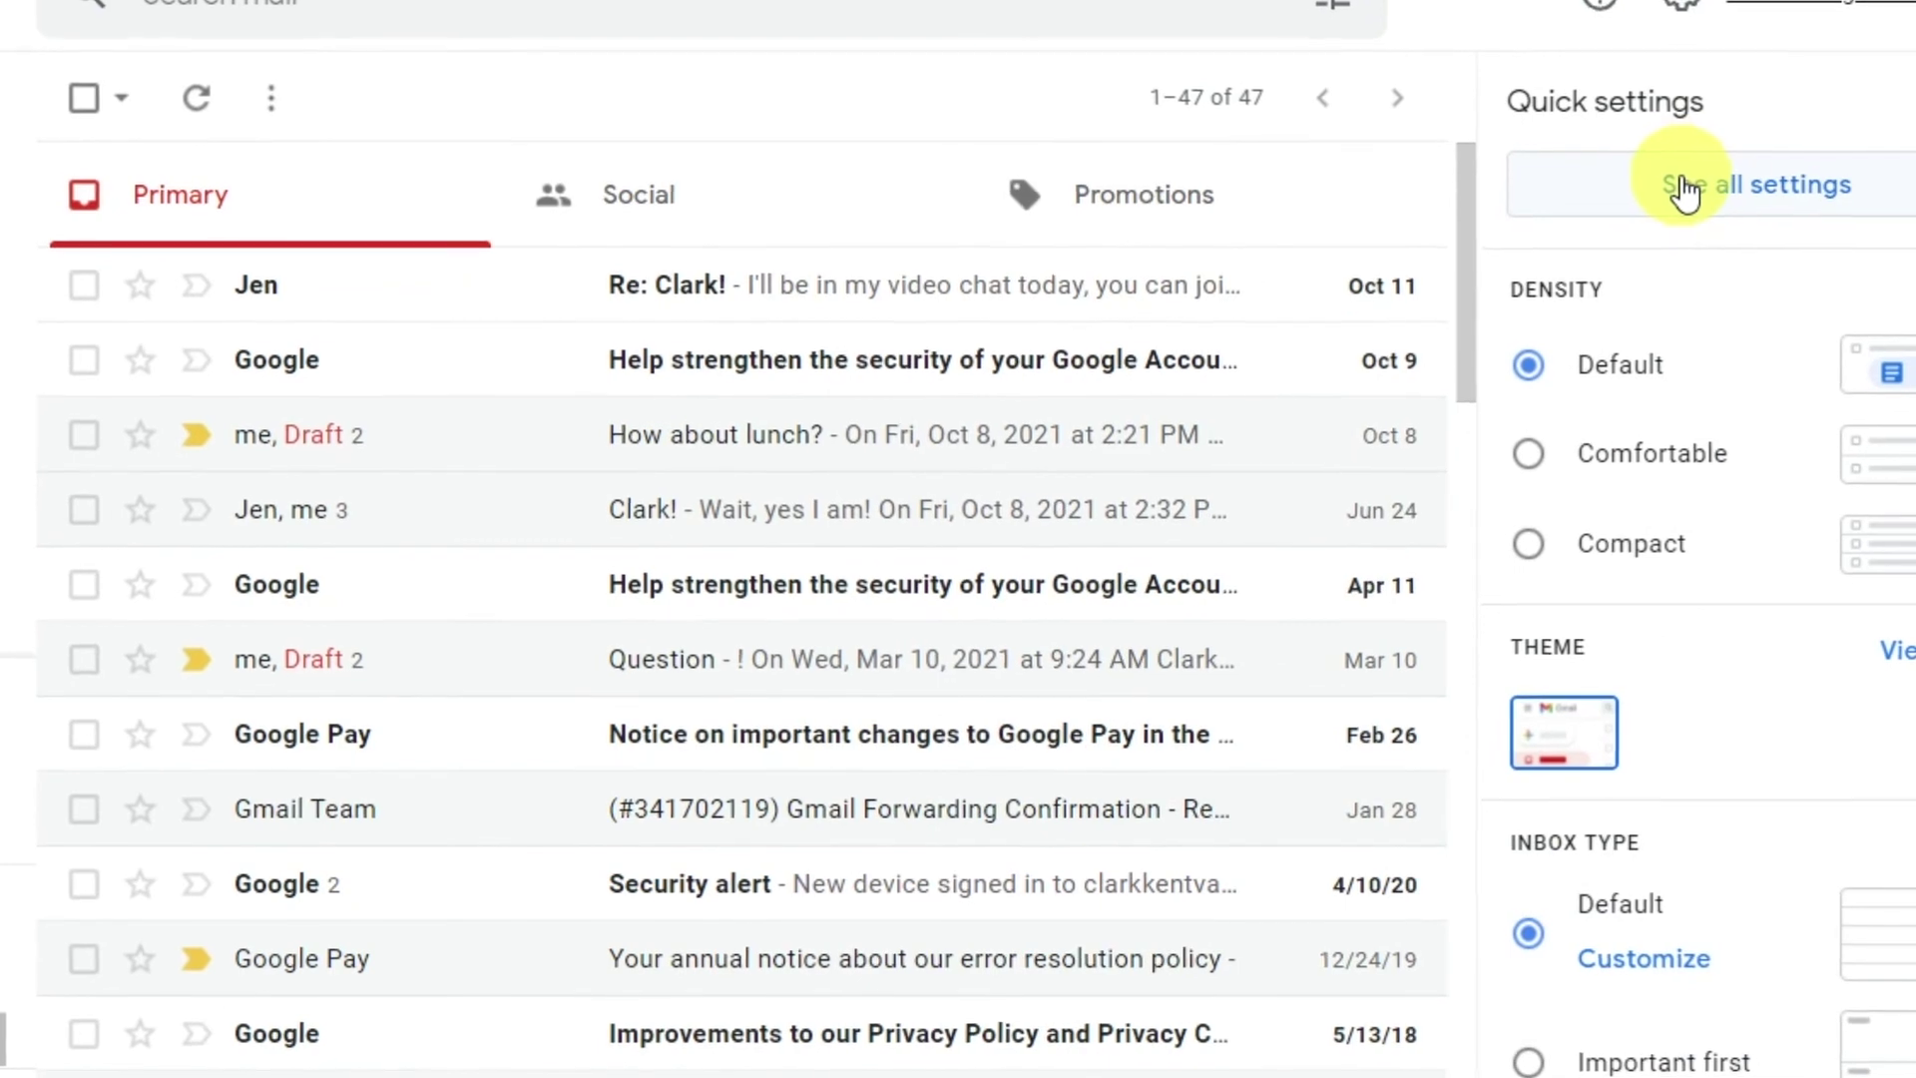
{"action": "left_click", "coordinate": [1696, 183]}
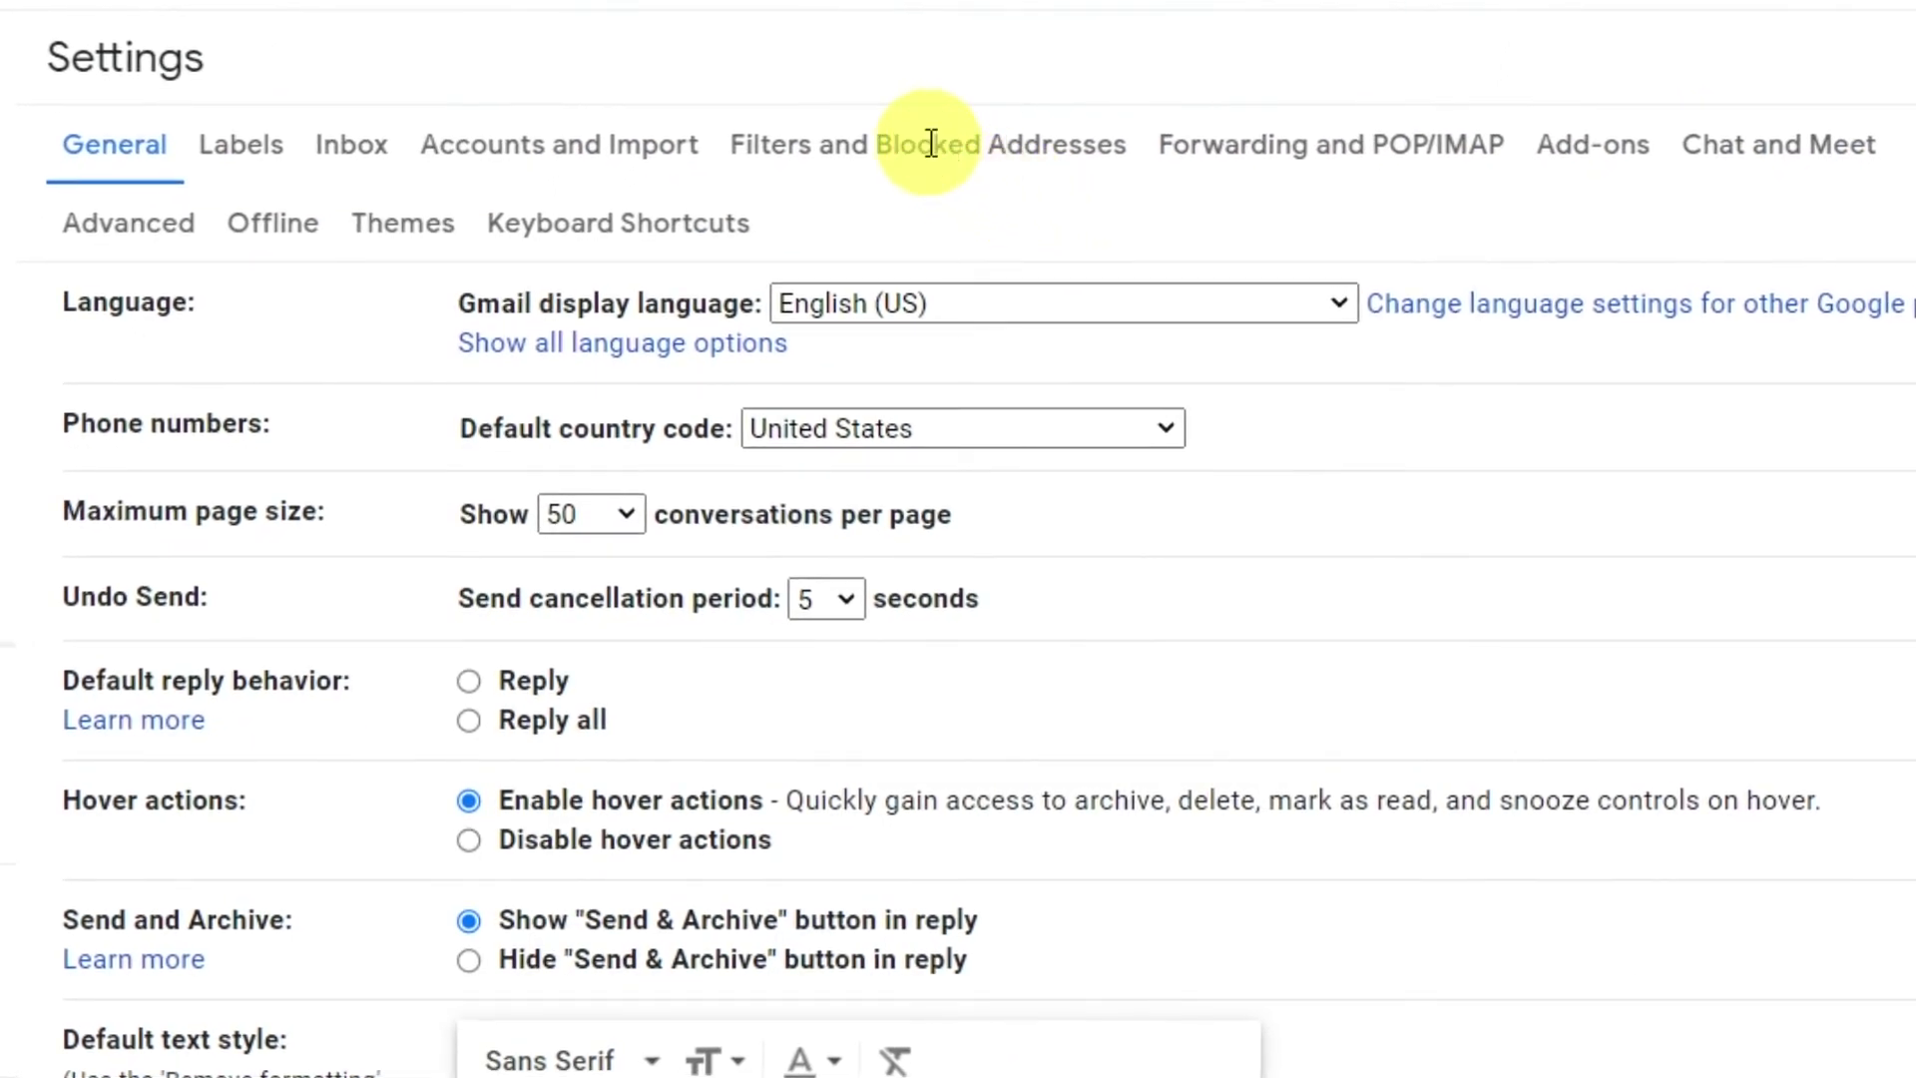
{"action": "left_click", "coordinate": [930, 143]}
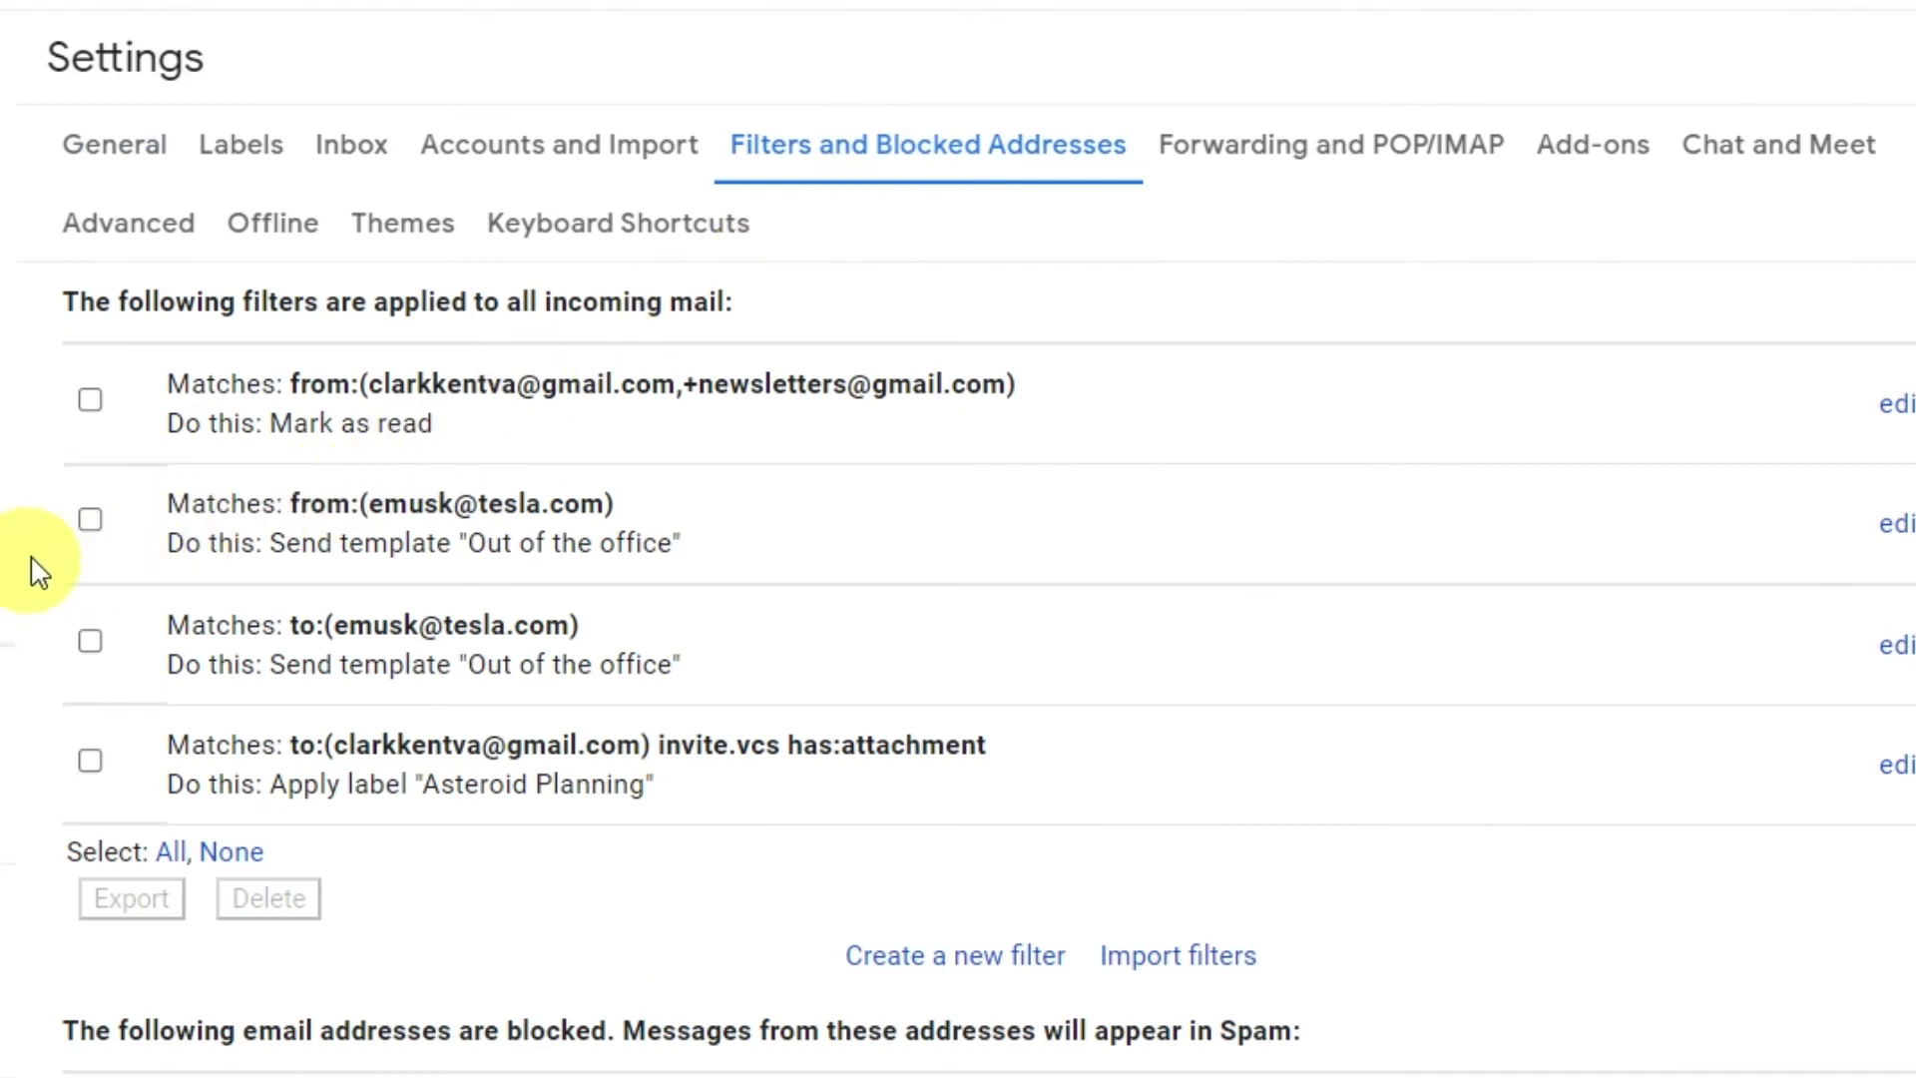
{"action": "left_click", "coordinate": [90, 519]}
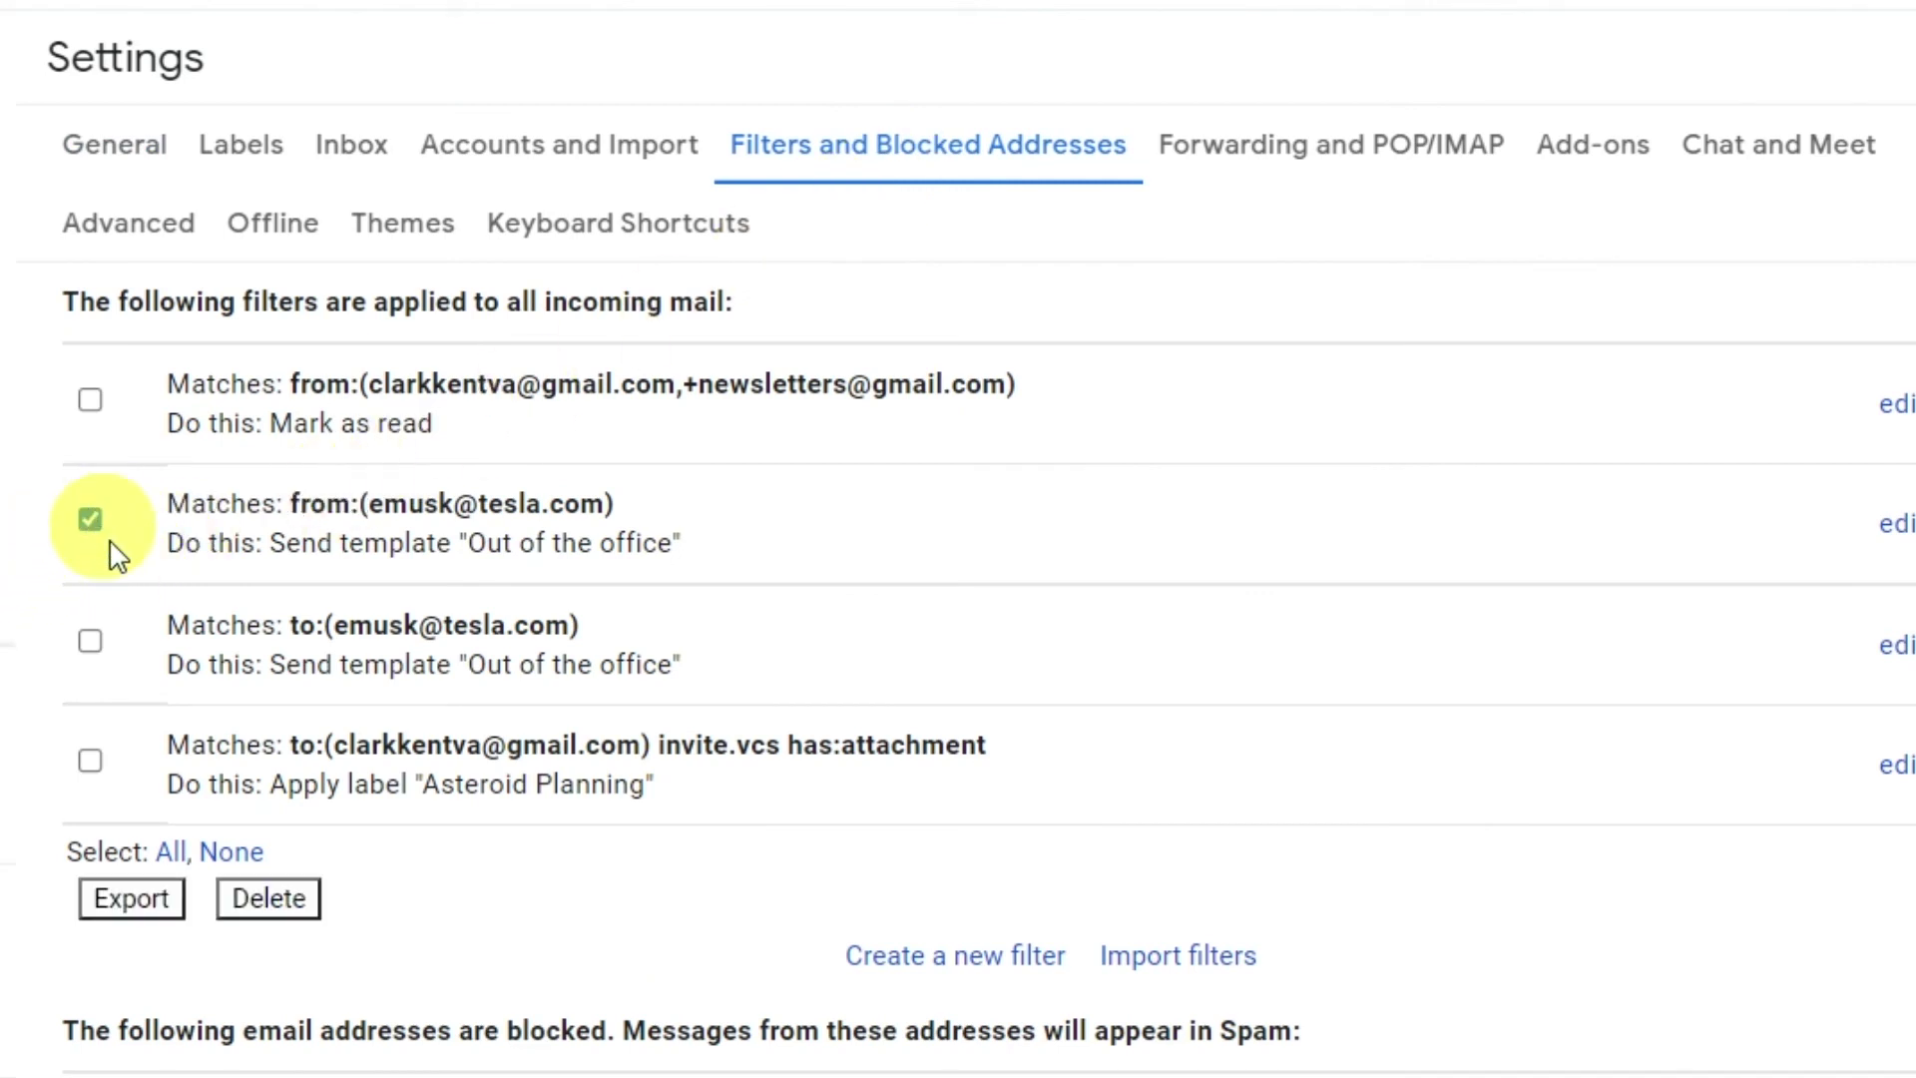
{"action": "left_click", "coordinate": [130, 898]}
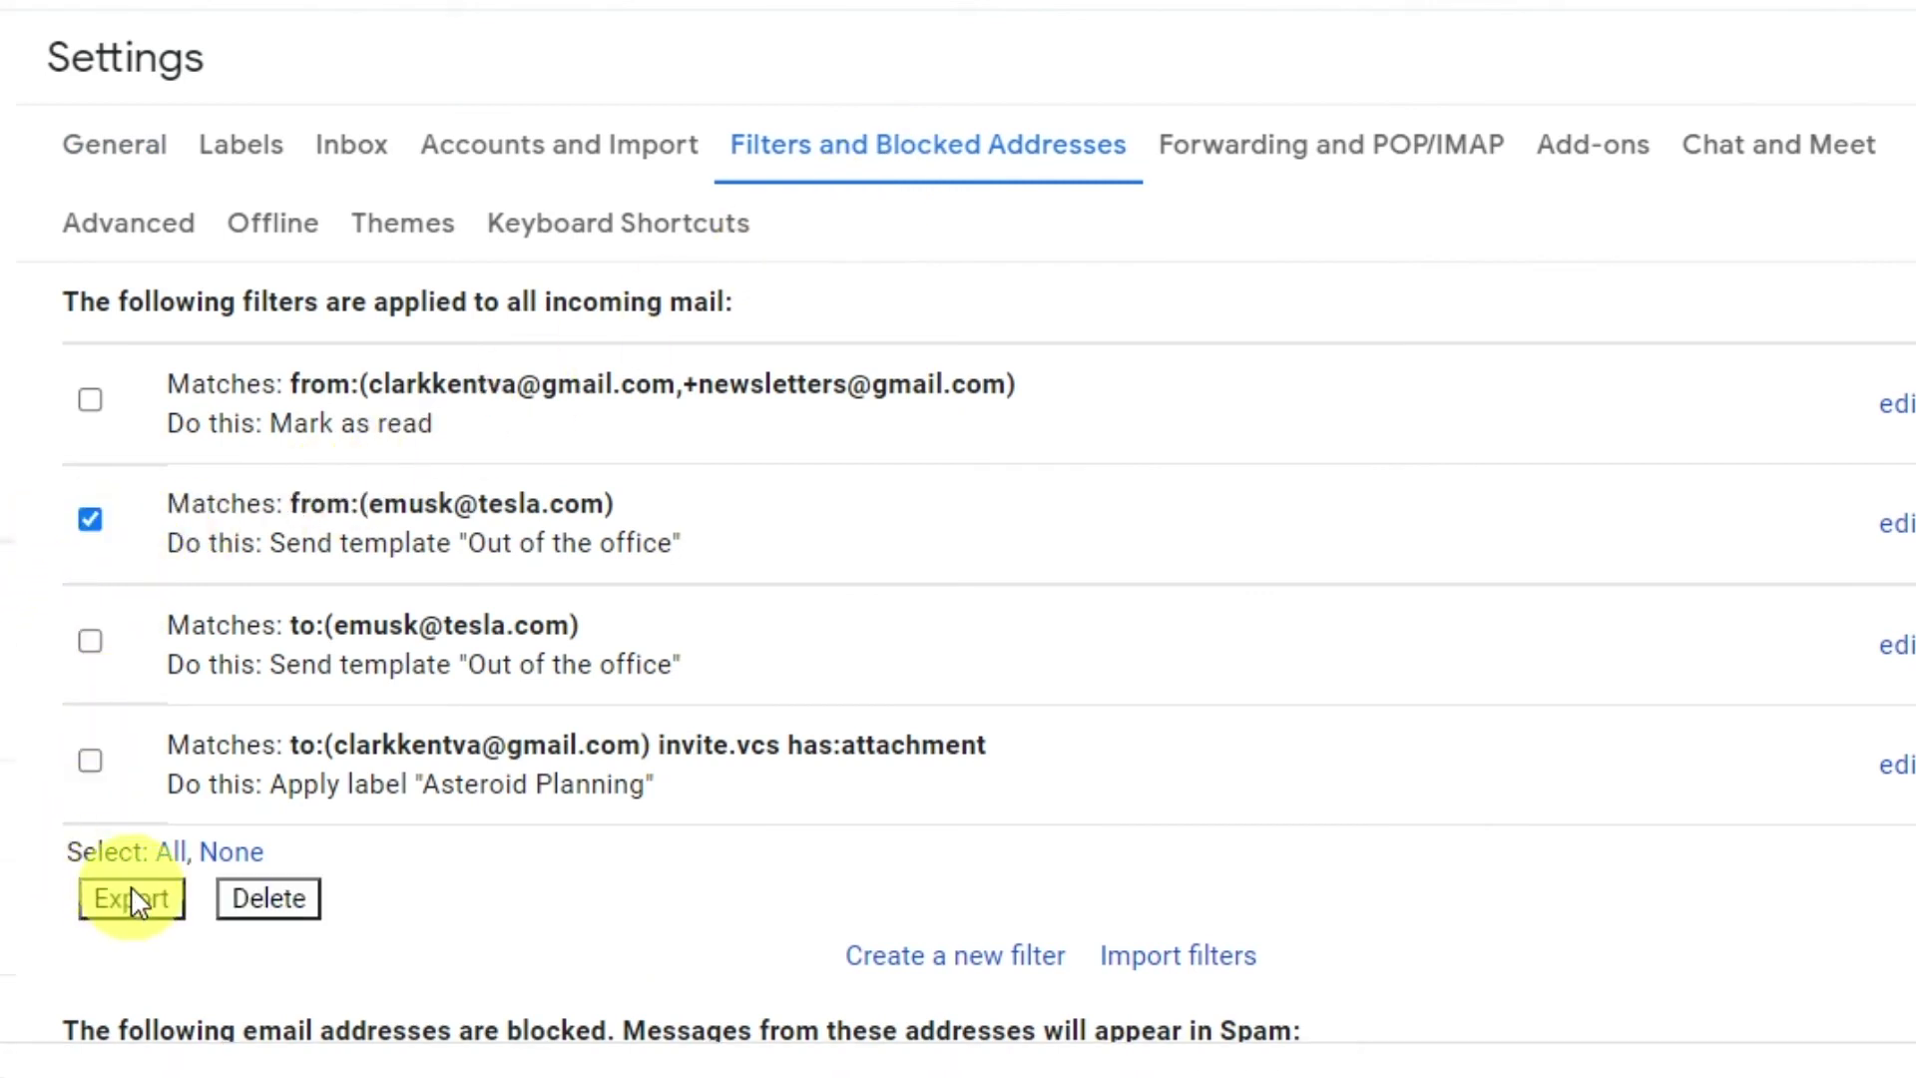